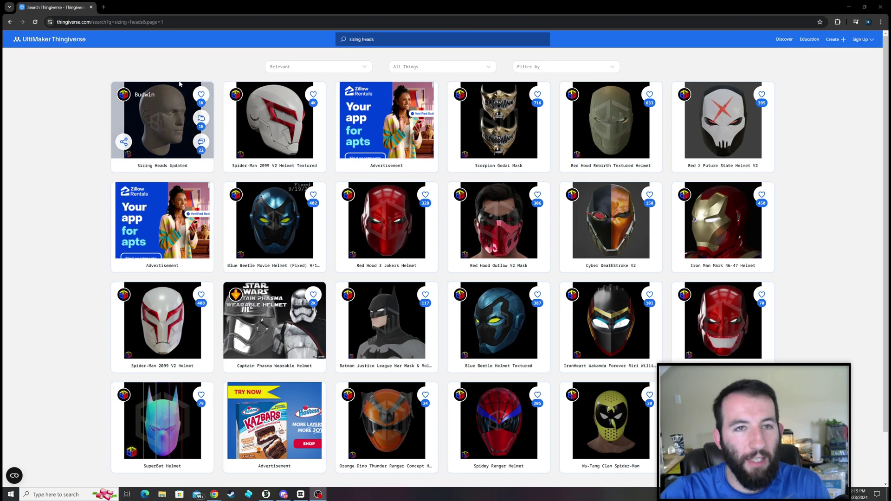
Step: Open the Sizing Heads Updated model and examine its circumference image and the axis, circumference and hat sizes of each head
{"action": "left_click", "coordinate": [154, 150]}
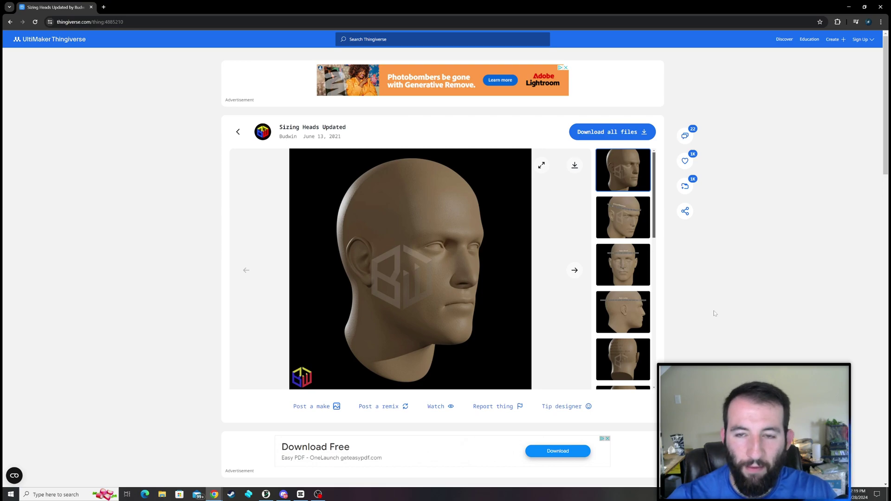
{"action": "left_click", "coordinate": [623, 218]}
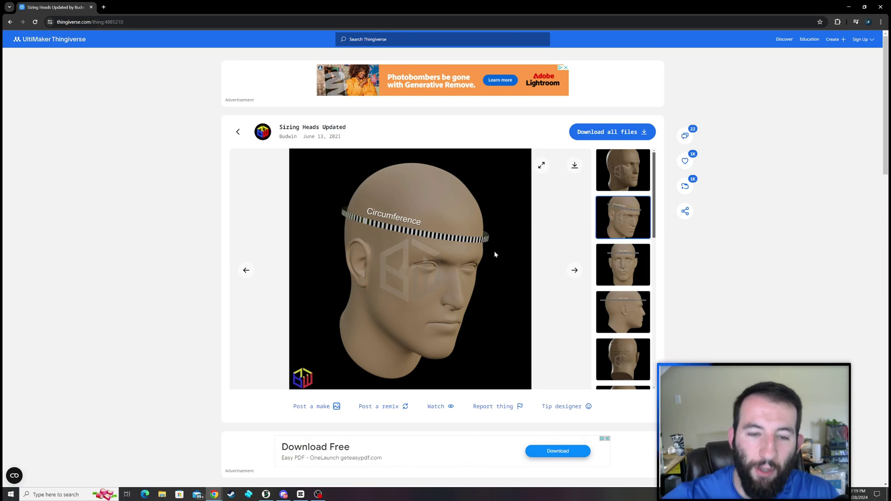
{"action": "scroll", "coordinate": [395, 297], "scroll_direction": "down", "scroll_amount": 5}
{"action": "scroll", "coordinate": [297, 334], "scroll_direction": "down", "scroll_amount": 2}
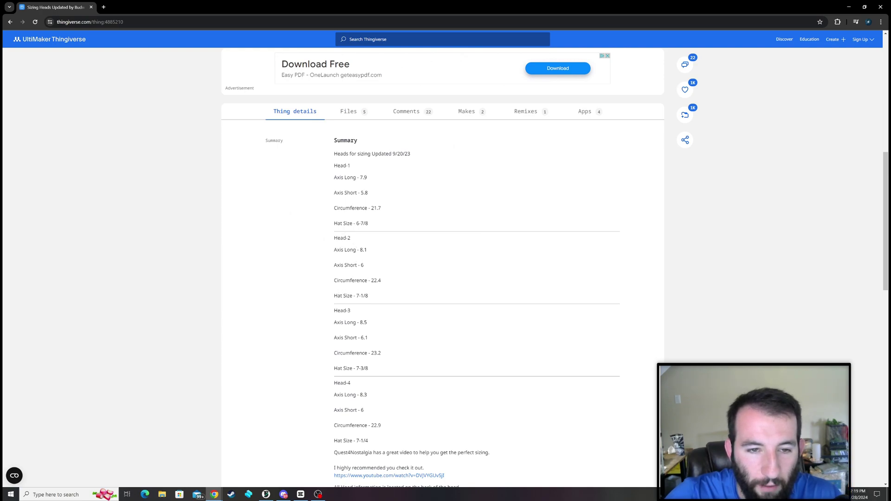
{"action": "left_click_drag", "start_coordinate": [334, 296], "coordinate": [369, 296]}
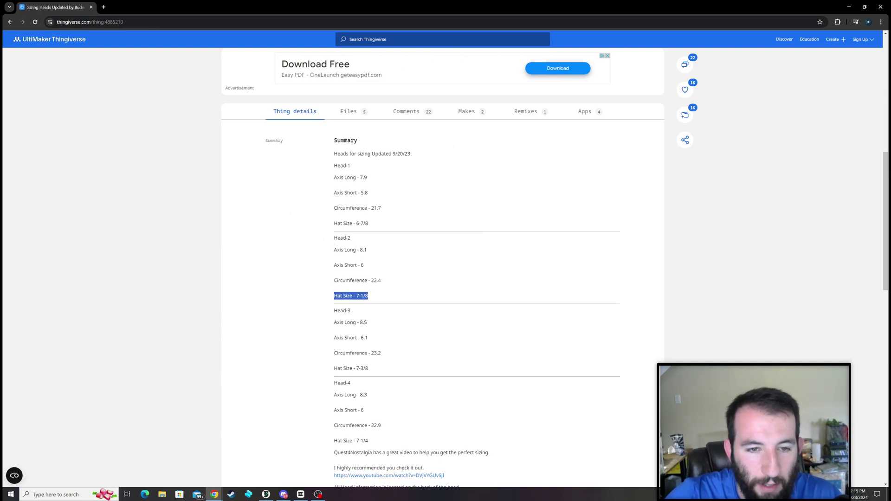
{"action": "left_click", "coordinate": [375, 296]}
{"action": "scroll", "coordinate": [390, 292], "scroll_direction": "down", "scroll_amount": 2}
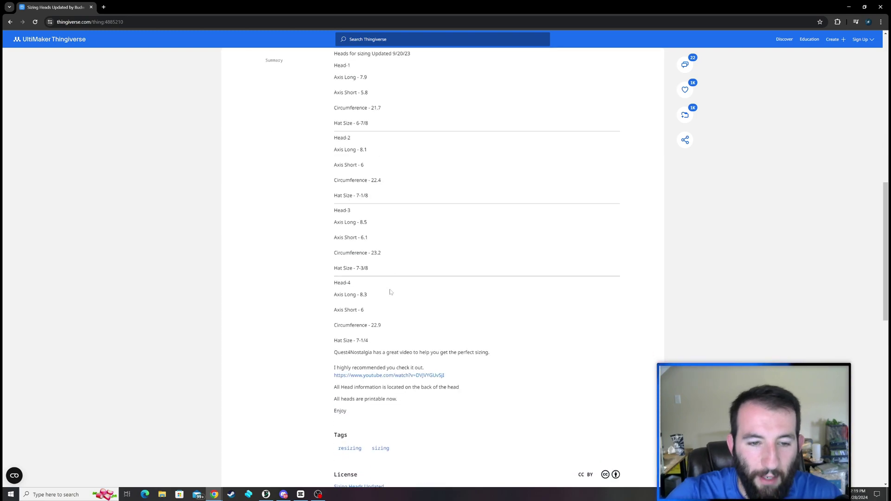
{"action": "scroll", "coordinate": [390, 292], "scroll_direction": "down", "scroll_amount": 1}
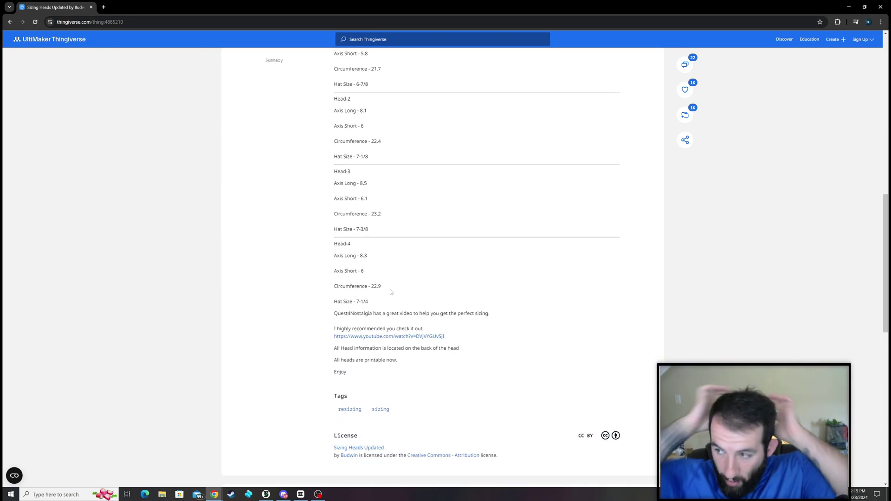
{"action": "scroll", "coordinate": [358, 267], "scroll_direction": "up", "scroll_amount": 1}
{"action": "scroll", "coordinate": [358, 267], "scroll_direction": "up", "scroll_amount": 10}
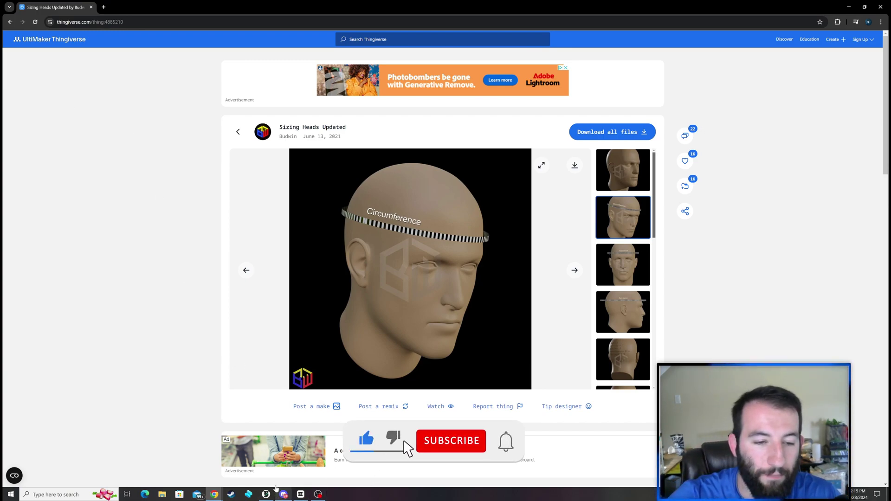
{"action": "left_click", "coordinate": [91, 7]}
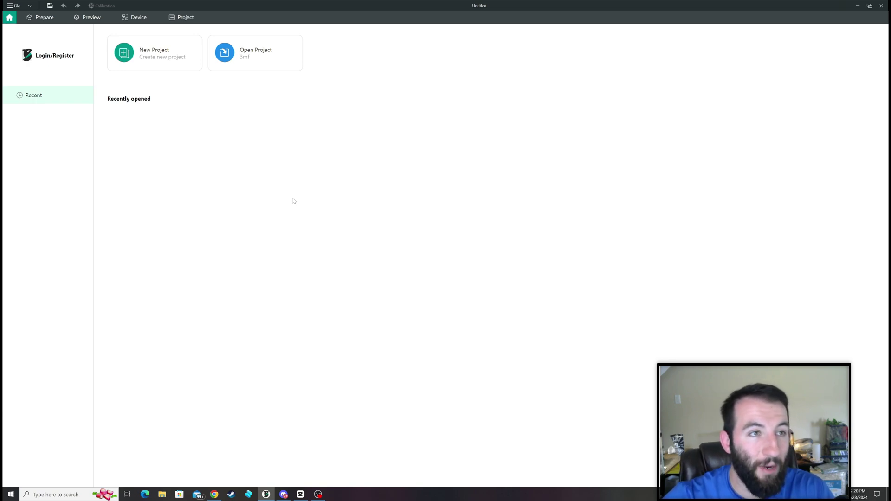
{"action": "left_click", "coordinate": [156, 52]}
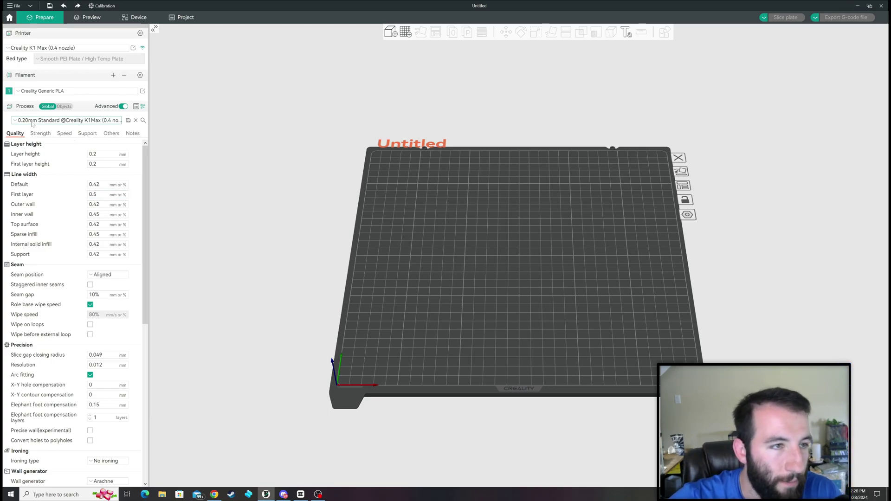
{"action": "left_click", "coordinate": [59, 121]}
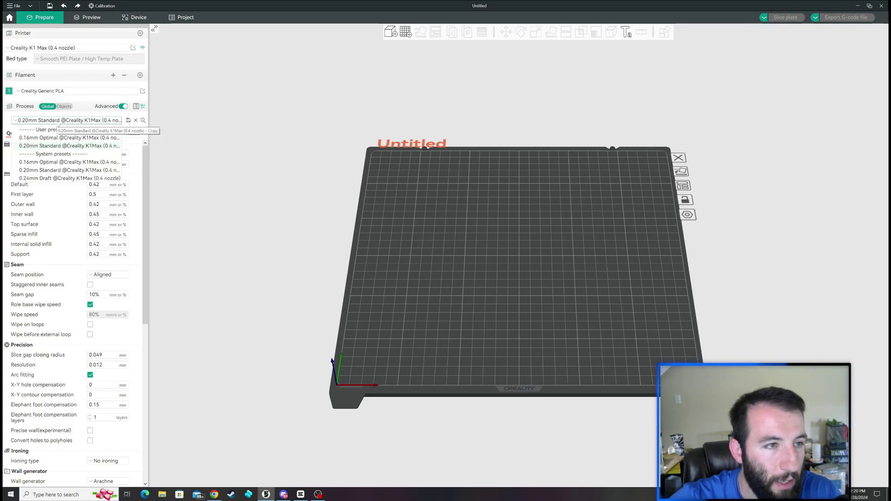
{"action": "left_click", "coordinate": [49, 121]}
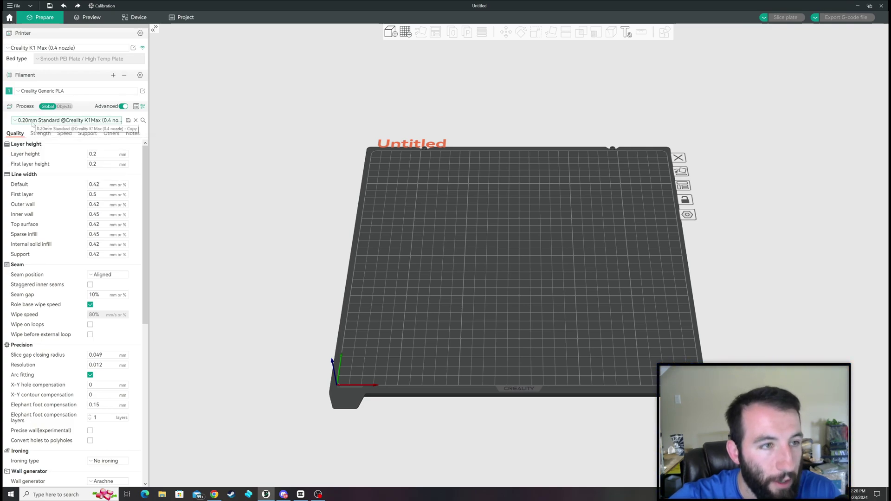
{"action": "left_click", "coordinate": [32, 49]}
{"action": "left_click", "coordinate": [31, 50]}
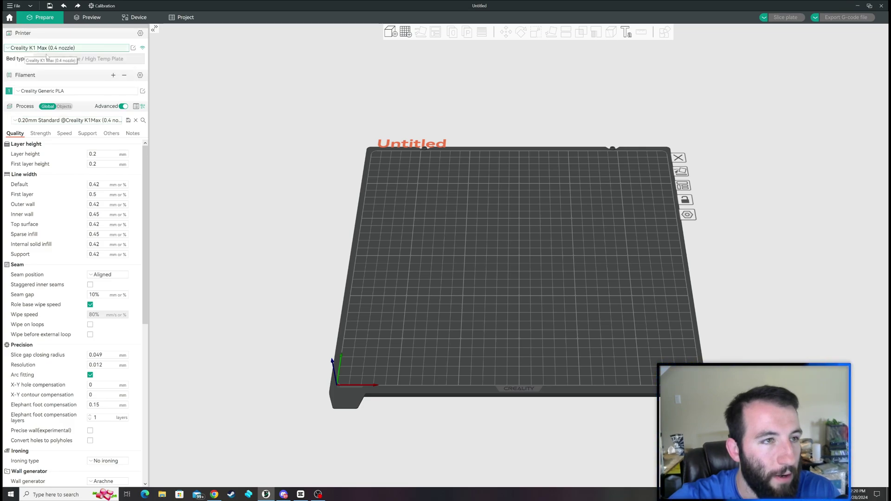
{"action": "left_click", "coordinate": [50, 122]}
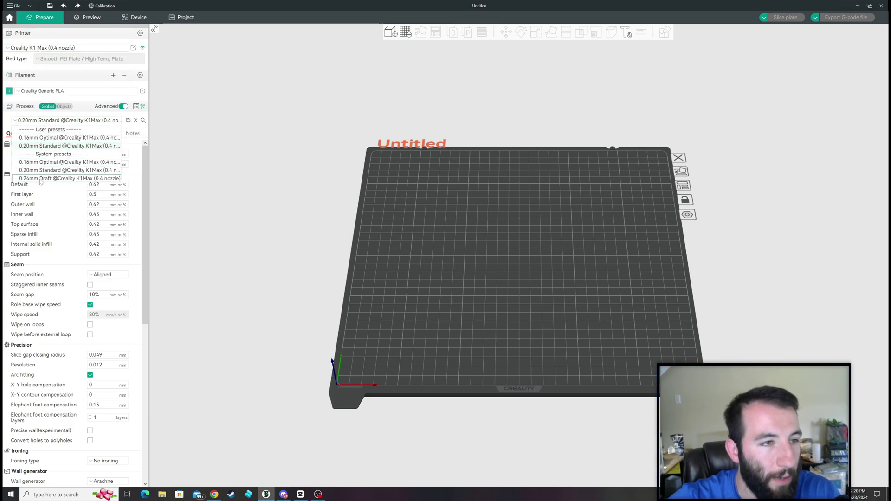
{"action": "left_click", "coordinate": [72, 121]}
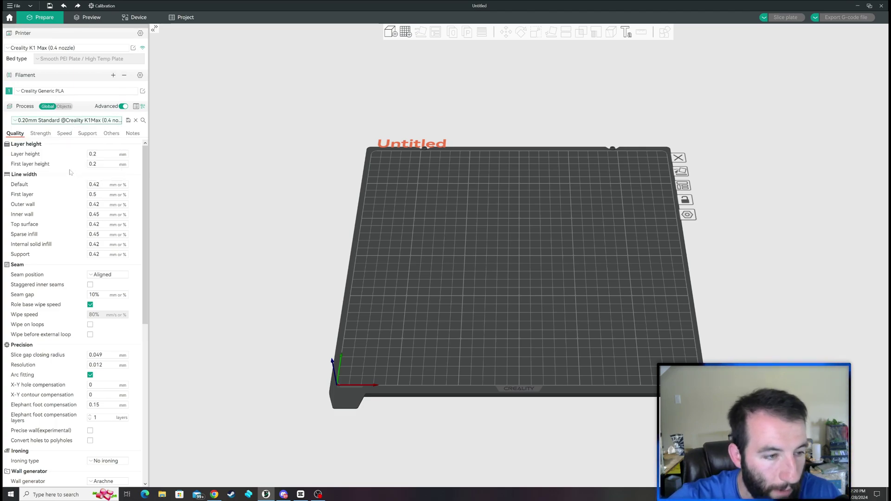
Step: Look through the quality settings of the process preset, including line widths, precision and wall options
{"action": "scroll", "coordinate": [73, 176], "scroll_direction": "down", "scroll_amount": 2}
{"action": "scroll", "coordinate": [107, 195], "scroll_direction": "down", "scroll_amount": 8}
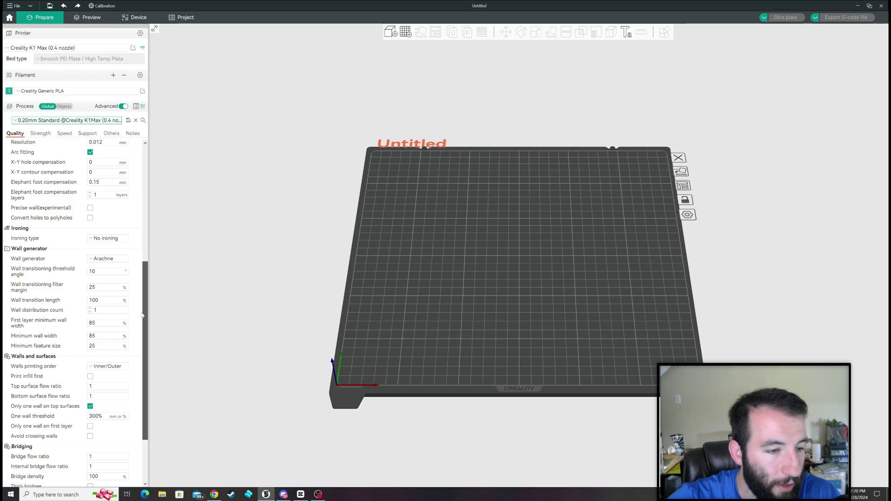
{"action": "left_click_drag", "start_coordinate": [141, 221], "coordinate": [144, 182]}
{"action": "scroll", "coordinate": [145, 181], "scroll_direction": "up", "scroll_amount": 2}
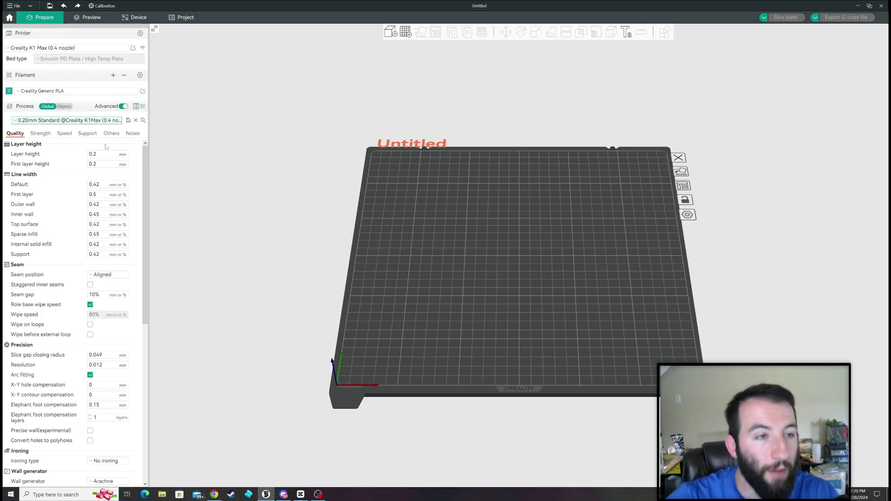
Step: Choose Tree(auto) as the support type in the process settings
{"action": "left_click", "coordinate": [86, 134]}
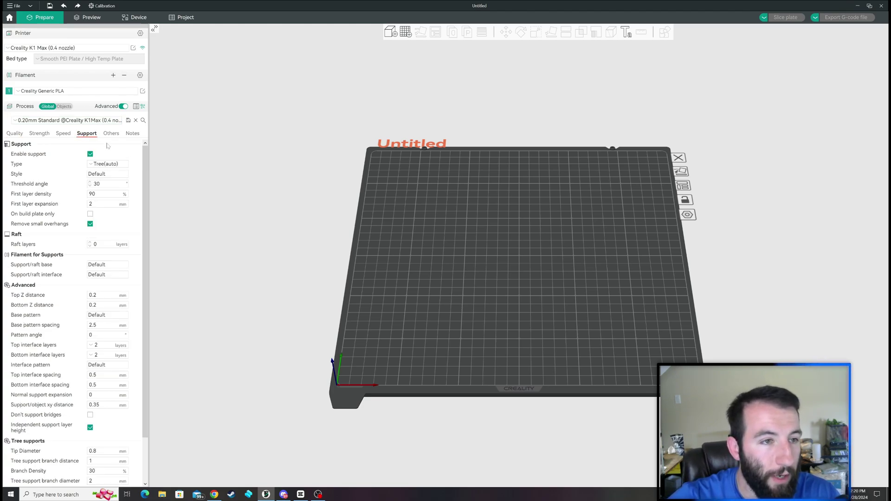
{"action": "left_click", "coordinate": [104, 165]}
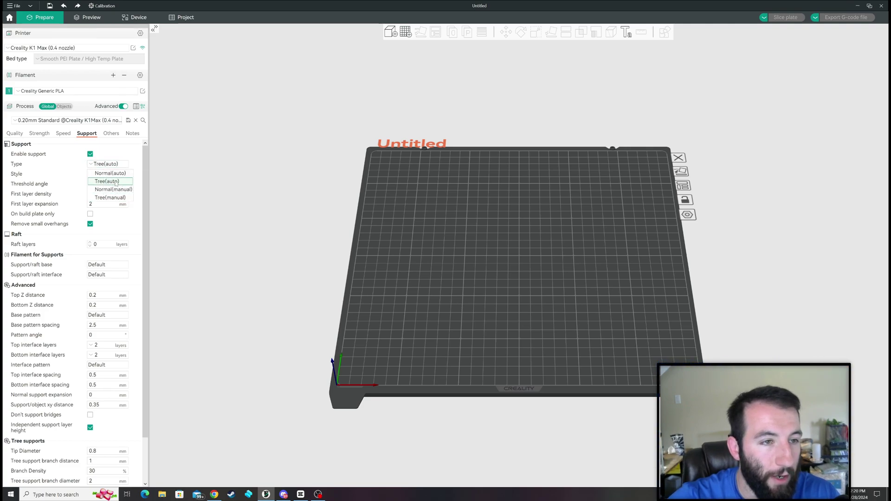
{"action": "left_click", "coordinate": [111, 181]}
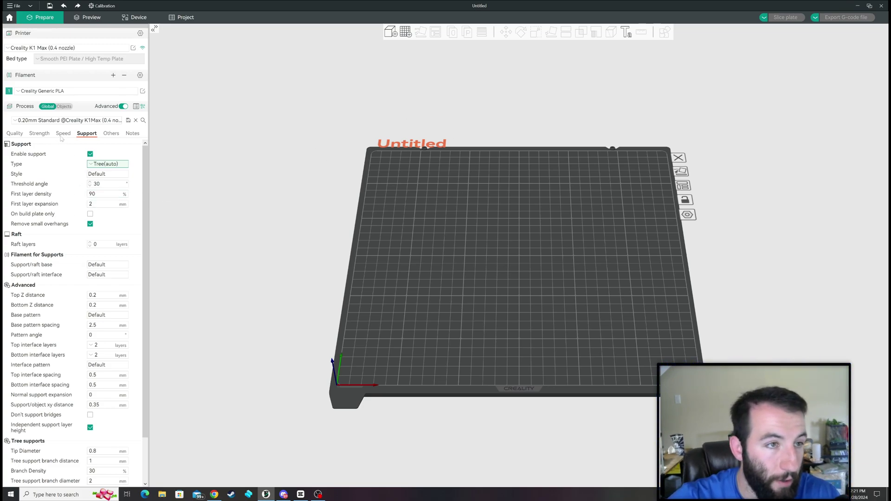
Step: Check the sparse infill density and infill pattern in the strength settings, then return to the quality settings
{"action": "left_click", "coordinate": [39, 133]}
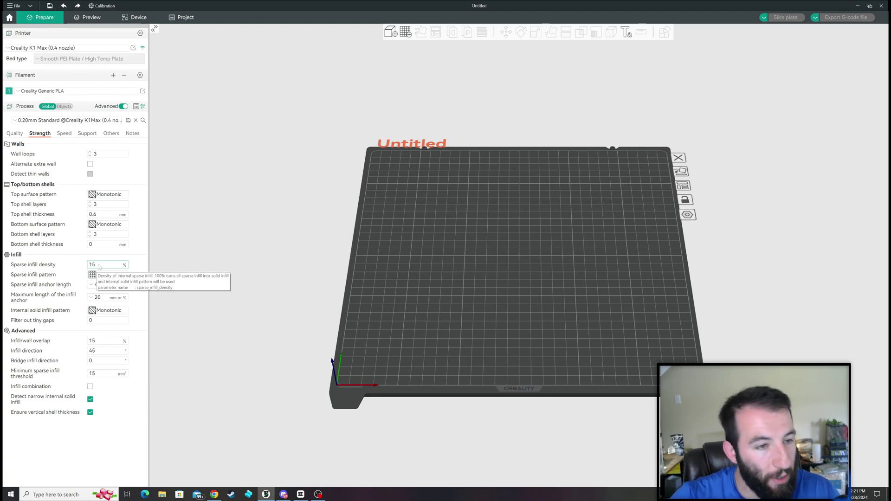
{"action": "left_click", "coordinate": [100, 268]}
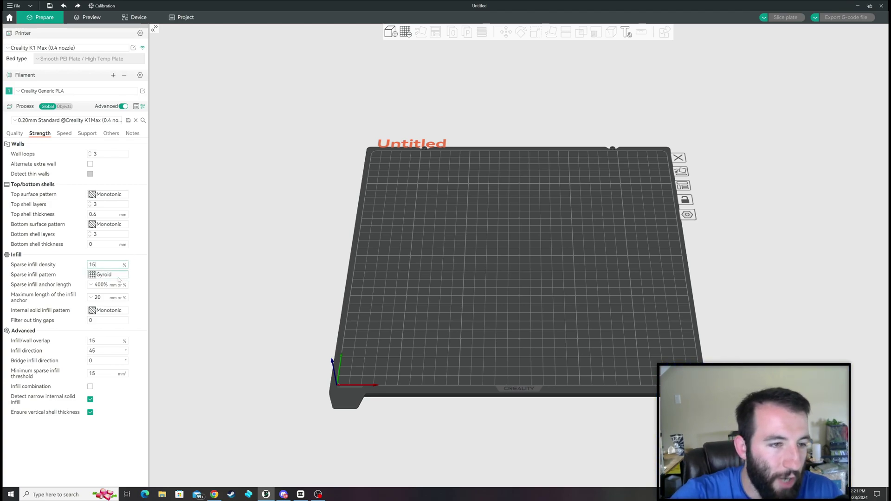
{"action": "left_click", "coordinate": [120, 276]}
{"action": "left_click", "coordinate": [119, 276]}
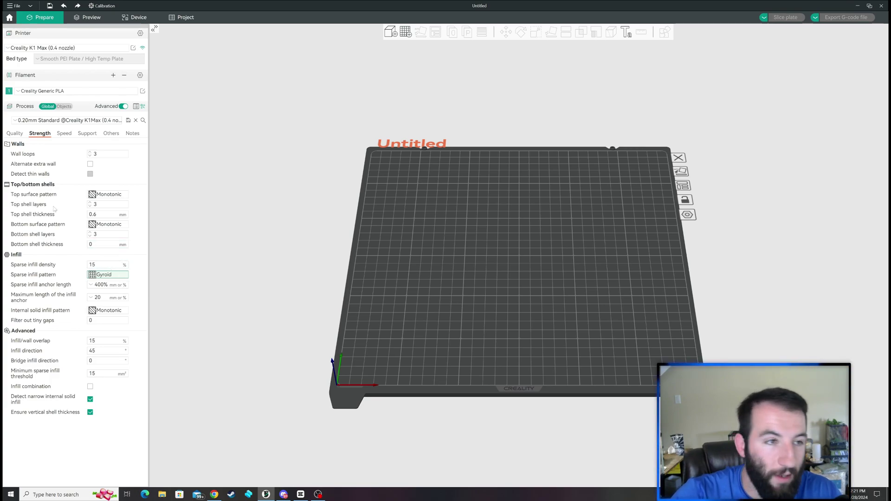
{"action": "left_click", "coordinate": [14, 133]}
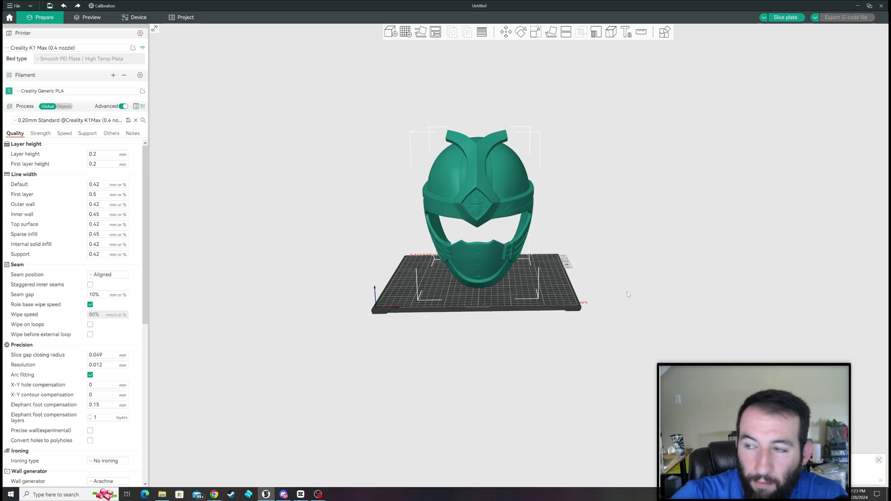
{"action": "left_click_drag", "start_coordinate": [617, 272], "coordinate": [606, 260]}
{"action": "scroll", "coordinate": [606, 258], "scroll_direction": "up", "scroll_amount": 1}
{"action": "left_click", "coordinate": [606, 260]}
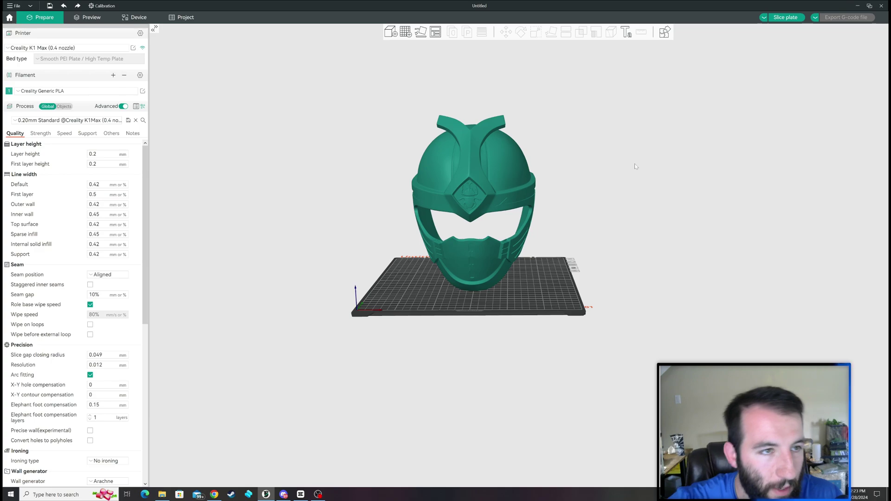
{"action": "left_click_drag", "start_coordinate": [576, 178], "coordinate": [573, 185]}
{"action": "left_click", "coordinate": [493, 175]}
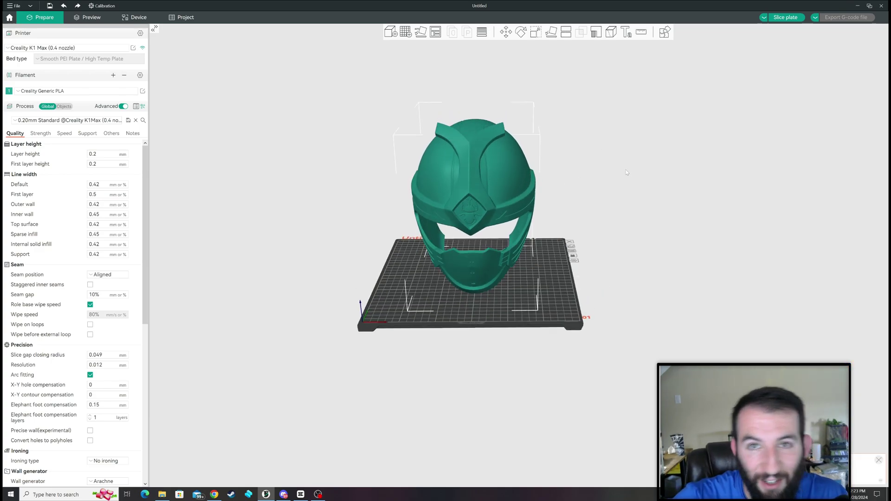
{"action": "mouse_move", "coordinate": [338, 161]}
{"action": "left_mouse_down"}
{"action": "mouse_move", "coordinate": [319, 159]}
{"action": "mouse_move", "coordinate": [336, 156]}
{"action": "left_mouse_up"}
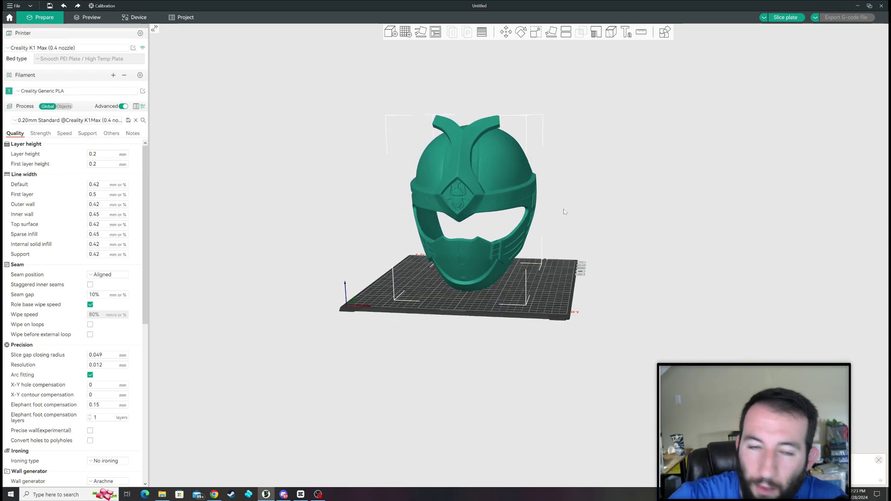
Step: Import a sizing head model from the prints folder onto the build plate beside the helmet
{"action": "left_click", "coordinate": [173, 492]}
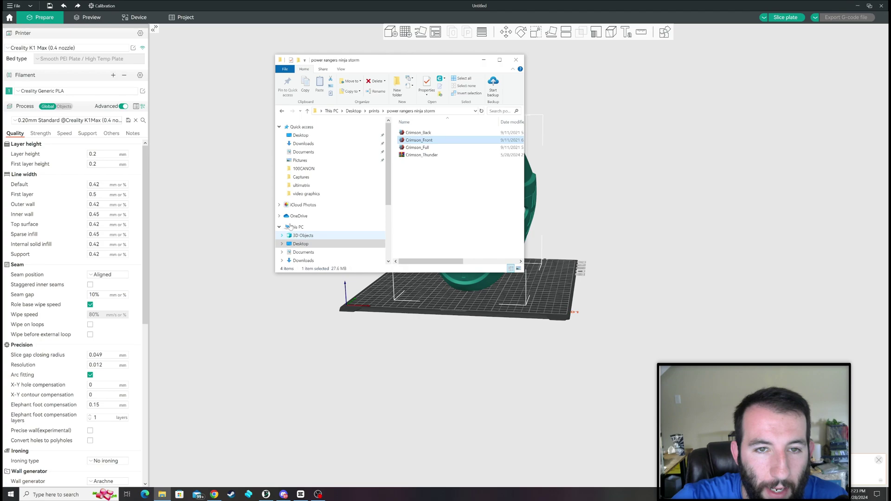
{"action": "left_click", "coordinate": [375, 113]}
{"action": "scroll", "coordinate": [437, 175], "scroll_direction": "down", "scroll_amount": 6}
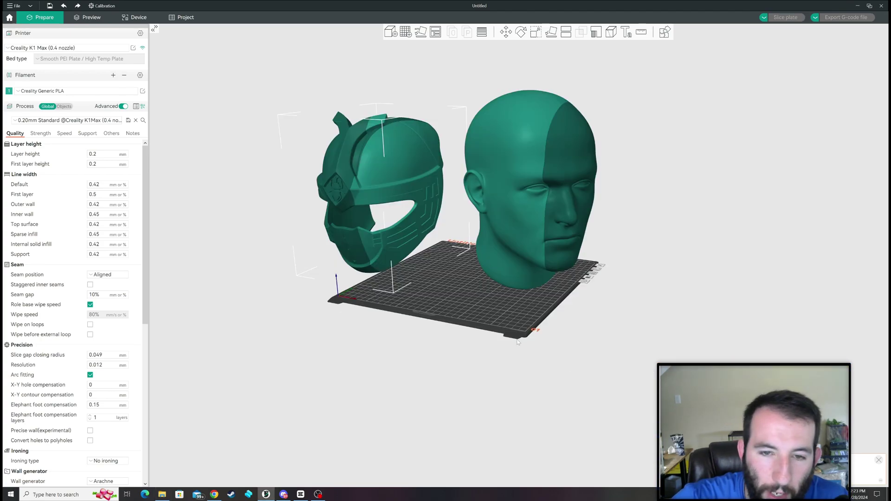
{"action": "left_click_drag", "start_coordinate": [518, 340], "coordinate": [533, 344]}
{"action": "left_click_drag", "start_coordinate": [547, 163], "coordinate": [496, 174]}
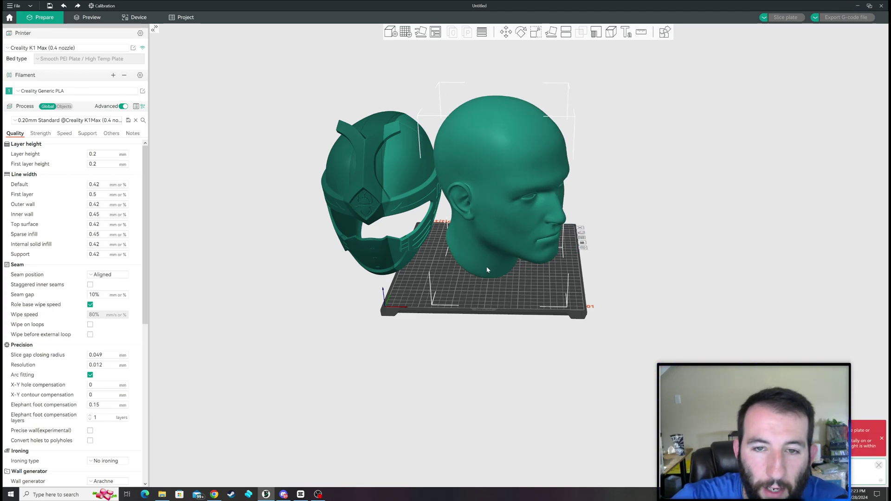
Step: Rotate the sizing head about the Z axis so its face points toward the front of the build plate
{"action": "left_click_drag", "start_coordinate": [492, 296], "coordinate": [474, 285]}
{"action": "left_click", "coordinate": [474, 284]}
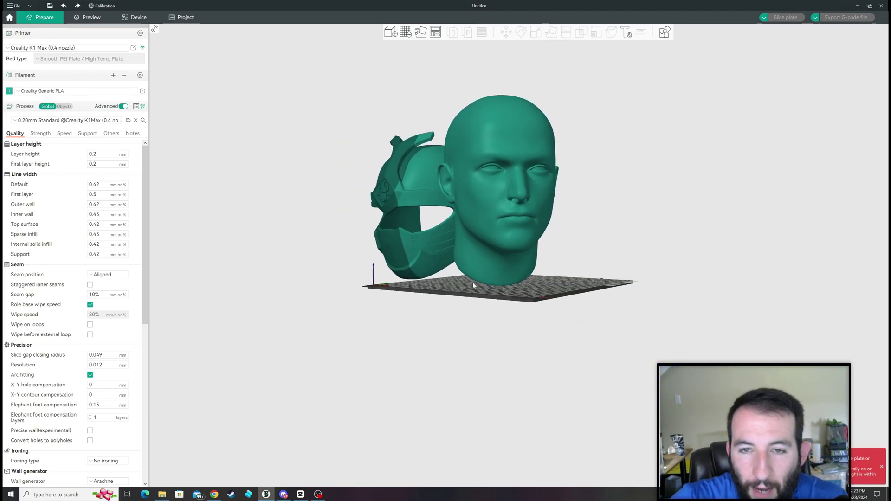
{"action": "left_click", "coordinate": [489, 221]}
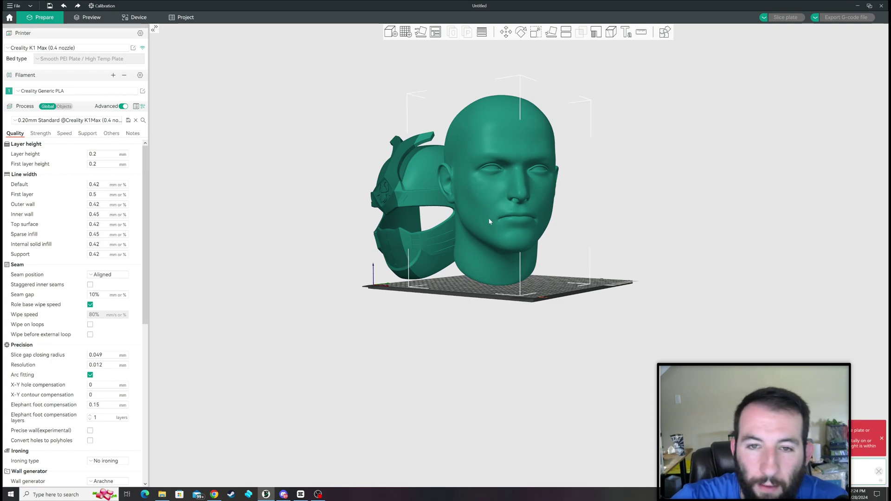
{"action": "left_click", "coordinate": [522, 33]}
{"action": "left_click", "coordinate": [618, 226]}
{"action": "left_click_drag", "start_coordinate": [627, 250], "coordinate": [641, 230]}
{"action": "left_click", "coordinate": [552, 214]}
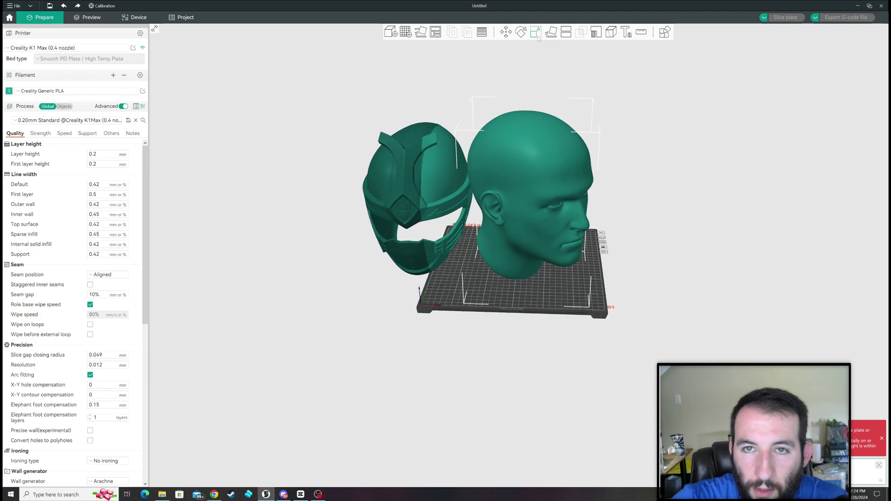
{"action": "left_click", "coordinate": [521, 34]}
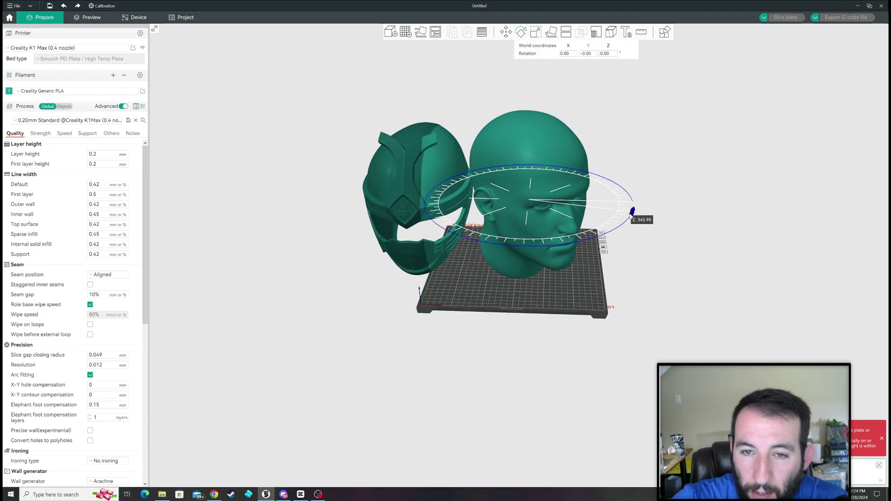
{"action": "left_click_drag", "start_coordinate": [637, 212], "coordinate": [608, 243]}
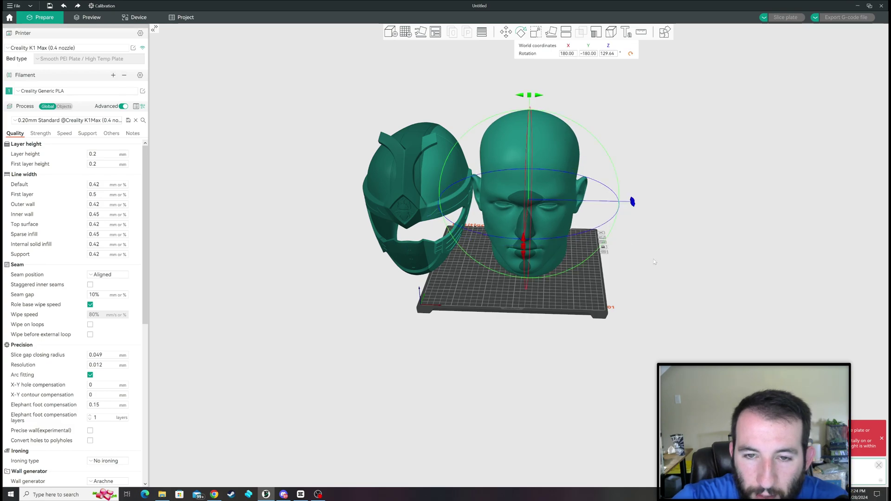
Step: Shift the sizing head slightly on the build plate and lower it along Z to about 91.3 mm
{"action": "left_click_drag", "start_coordinate": [547, 148], "coordinate": [537, 144]}
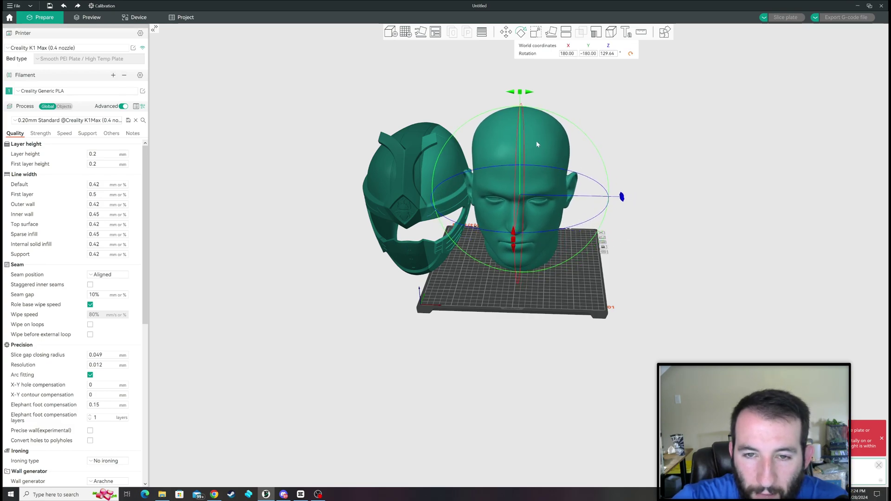
{"action": "left_click", "coordinate": [581, 284]}
{"action": "left_click", "coordinate": [531, 173]}
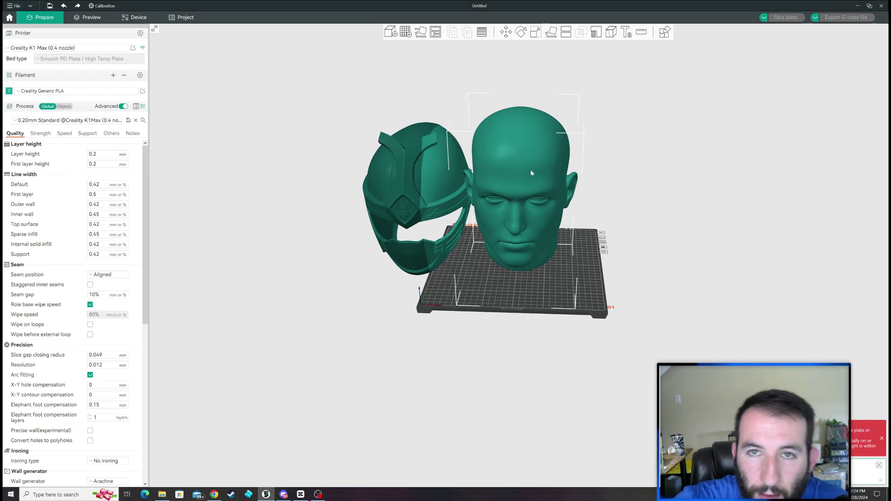
{"action": "left_click", "coordinate": [506, 32]}
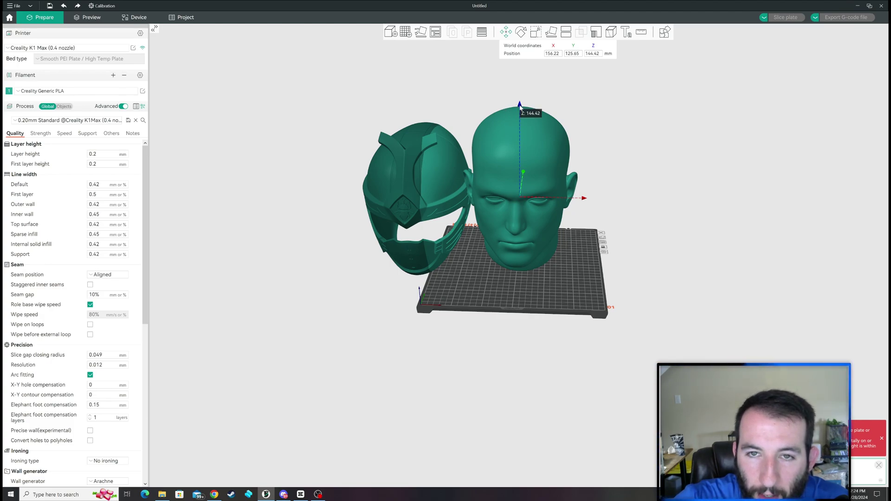
{"action": "left_click_drag", "start_coordinate": [520, 106], "coordinate": [548, 270]}
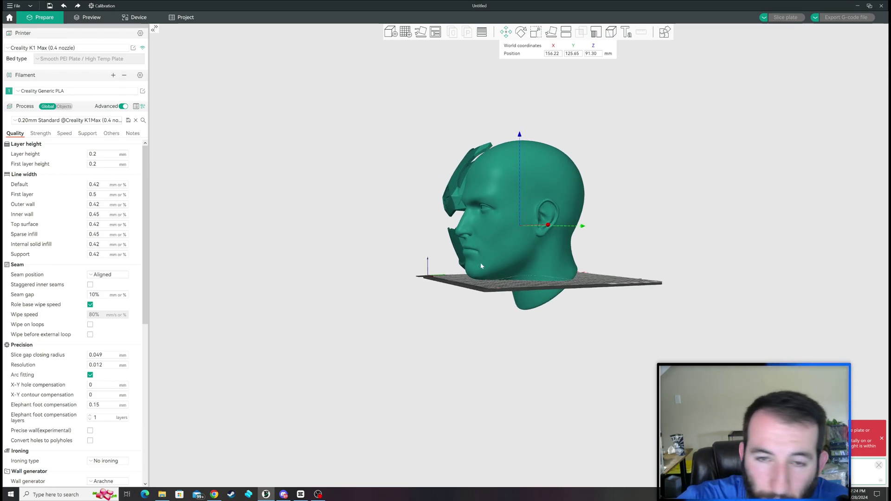
Step: Move the helmet over the sizing head, to about 152.5 mm along X and about 106 mm along Y
{"action": "left_click", "coordinate": [457, 188]}
{"action": "left_click_drag", "start_coordinate": [464, 311], "coordinate": [482, 318]}
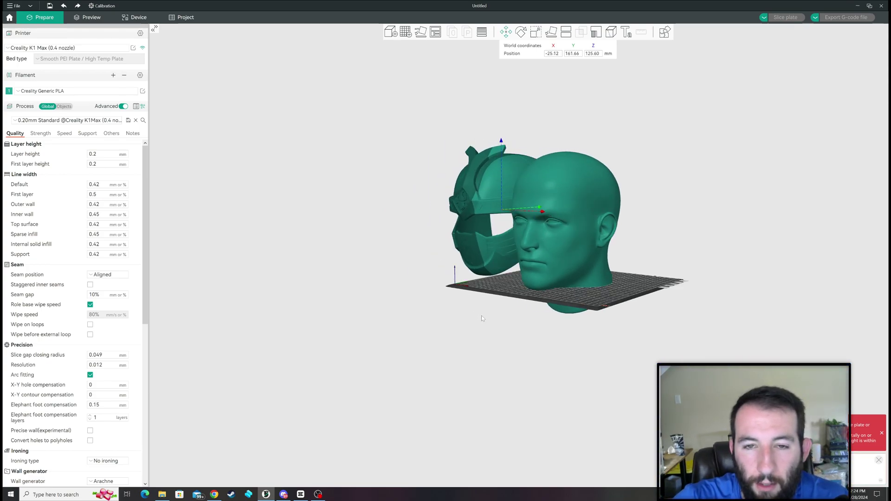
{"action": "left_click_drag", "start_coordinate": [550, 214], "coordinate": [634, 260]}
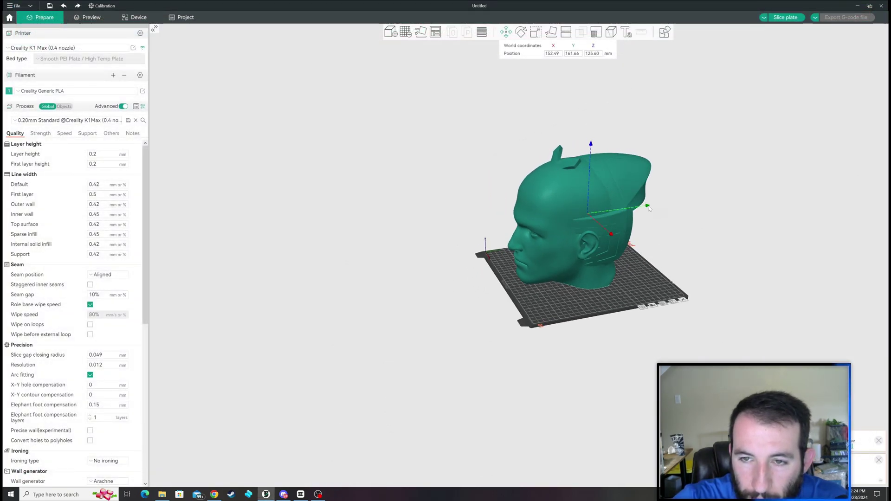
{"action": "left_click_drag", "start_coordinate": [647, 209], "coordinate": [616, 220]}
Step: From the front, nudge the helmet along X to about 155.9 mm to center it on the head's face
{"action": "left_click_drag", "start_coordinate": [562, 320], "coordinate": [600, 280]}
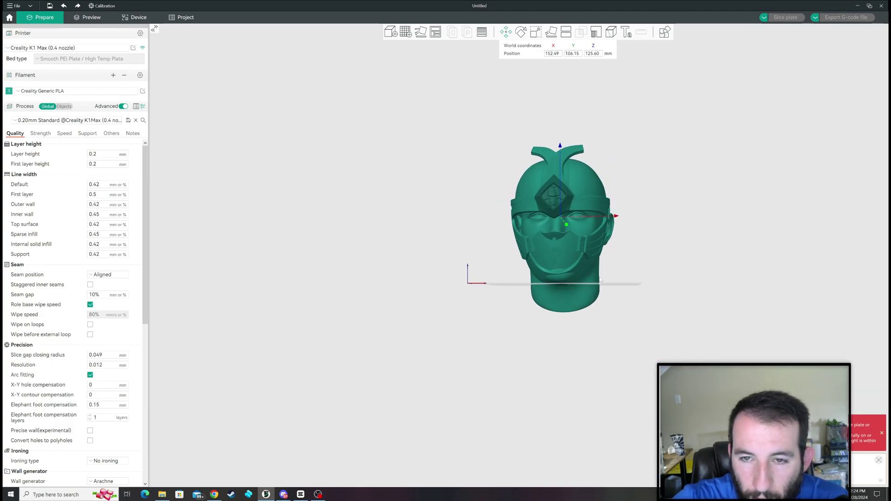
{"action": "left_click_drag", "start_coordinate": [617, 217], "coordinate": [565, 156]}
{"action": "left_click", "coordinate": [615, 218]}
{"action": "left_click", "coordinate": [574, 196]}
{"action": "left_click_drag", "start_coordinate": [502, 267], "coordinate": [544, 263]}
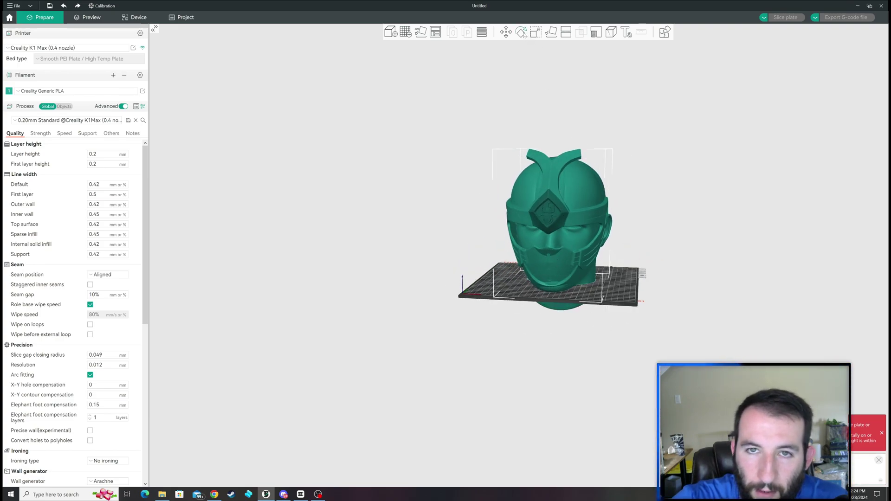
Step: Scale the helmet uniformly to 105% and then to 110% to try the fit around the head
{"action": "left_click", "coordinate": [541, 34]}
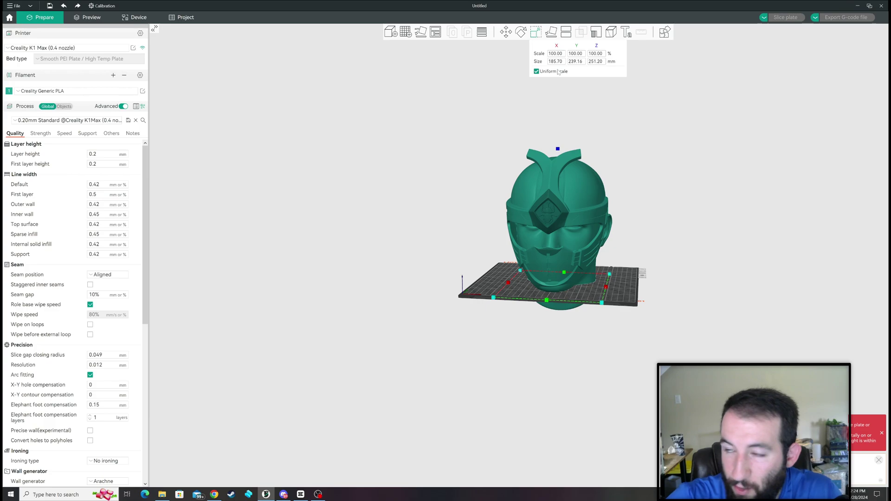
{"action": "left_click", "coordinate": [541, 35]}
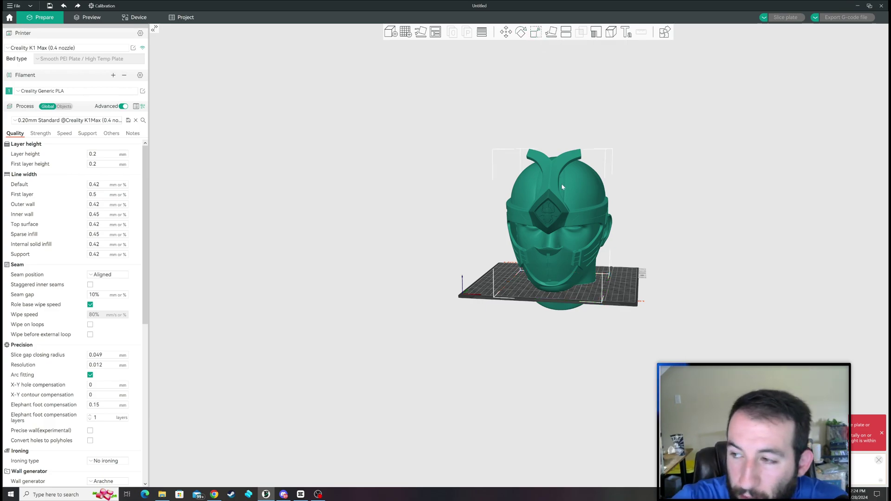
{"action": "left_click", "coordinate": [539, 32]}
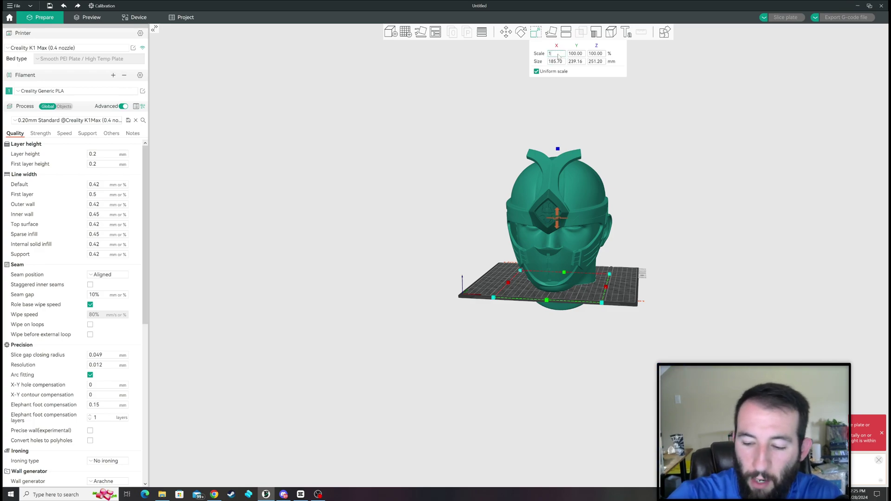
{"action": "key", "text": "Return"}
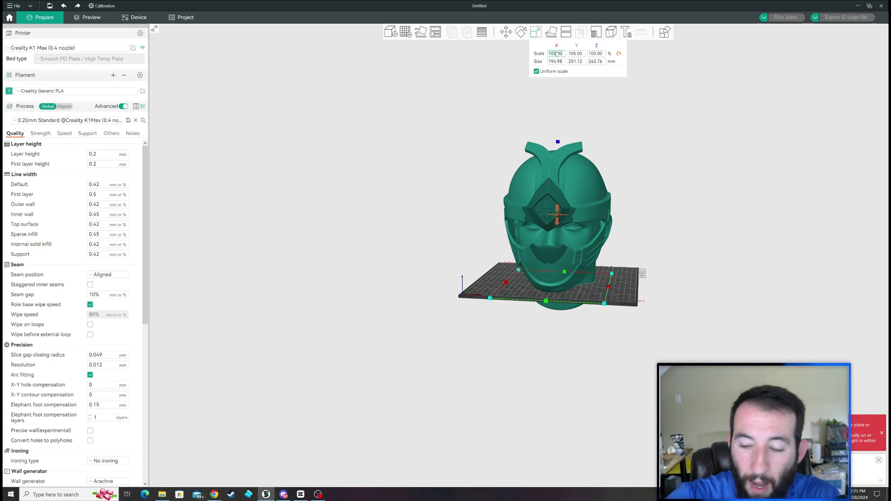
{"action": "left_click", "coordinate": [558, 53]}
{"action": "type", "text": "110"}
{"action": "key", "text": "Return"}
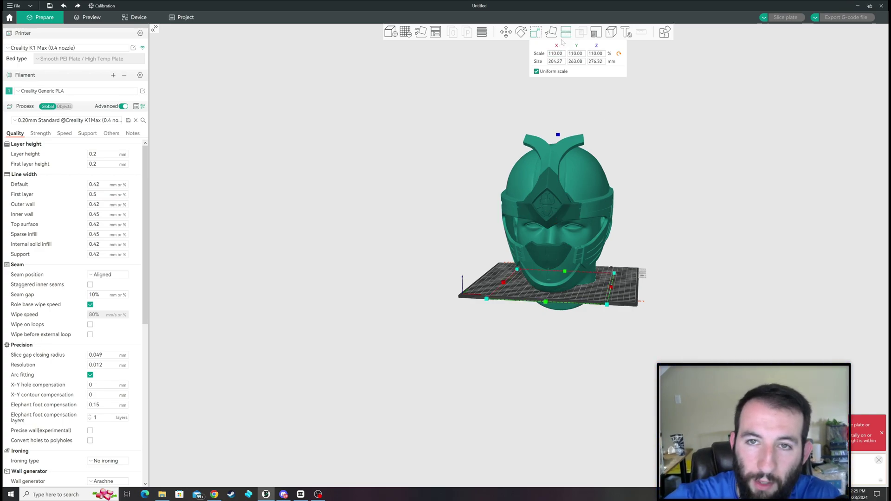
Step: Adjust the helmet's position along Y to about 108 mm so the head sits properly inside it
{"action": "left_click_drag", "start_coordinate": [636, 281], "coordinate": [514, 258]}
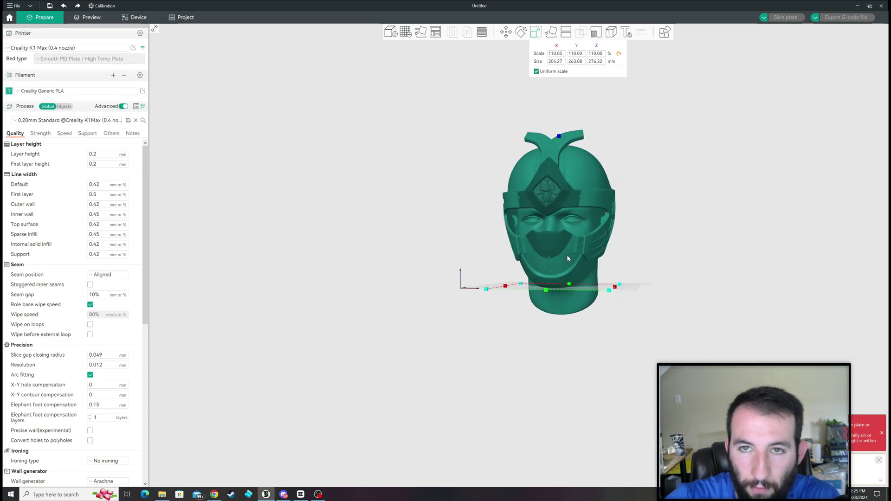
{"action": "left_click_drag", "start_coordinate": [676, 249], "coordinate": [653, 260]}
{"action": "left_click", "coordinate": [506, 32]}
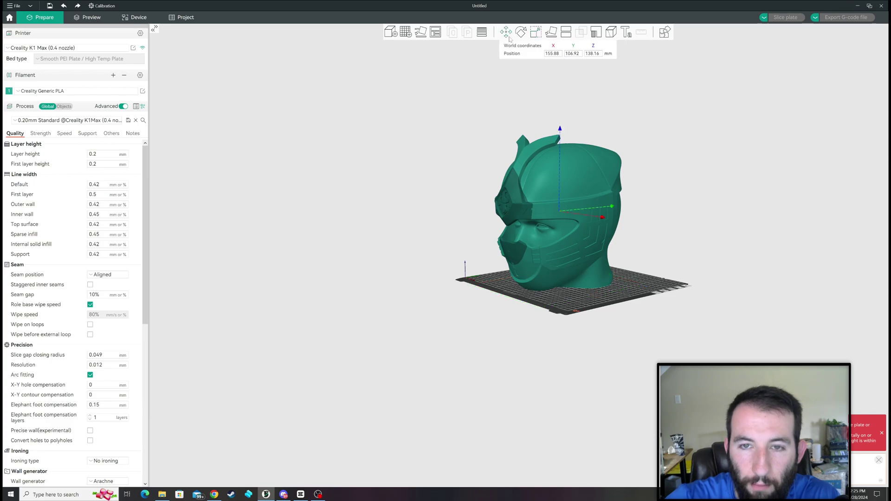
{"action": "left_click_drag", "start_coordinate": [612, 208], "coordinate": [614, 208]}
{"action": "left_click_drag", "start_coordinate": [678, 233], "coordinate": [637, 239]}
{"action": "left_click_drag", "start_coordinate": [563, 205], "coordinate": [564, 205]}
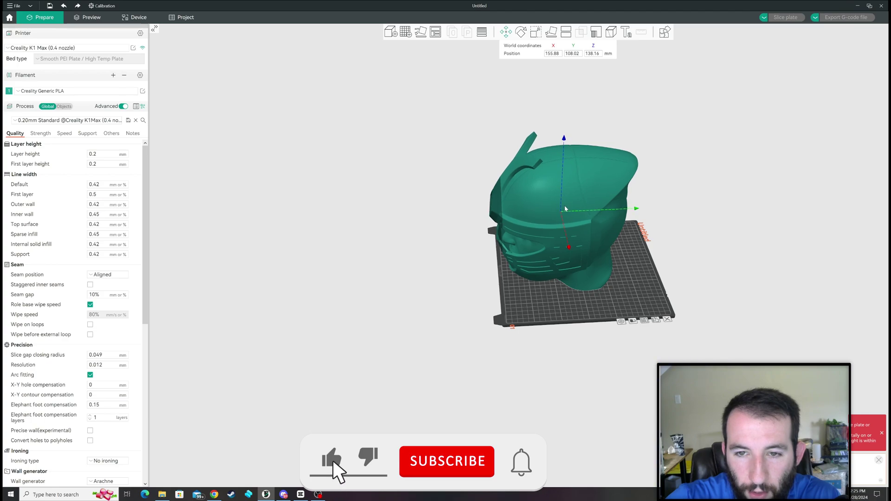
{"action": "left_click_drag", "start_coordinate": [647, 255], "coordinate": [666, 245]}
Step: Scale the helmet uniformly to 112% and check its clearance around the sizing head
{"action": "left_click", "coordinate": [536, 31]}
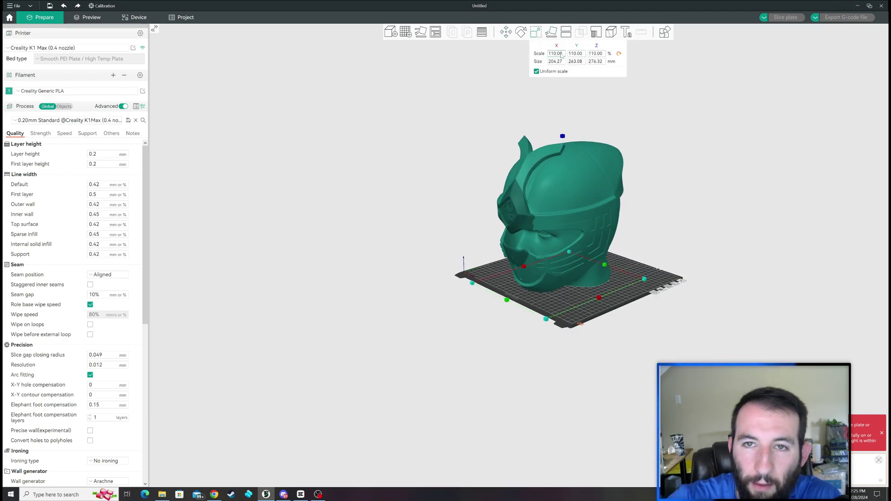
{"action": "type", "text": "112"}
{"action": "key", "text": "Return"}
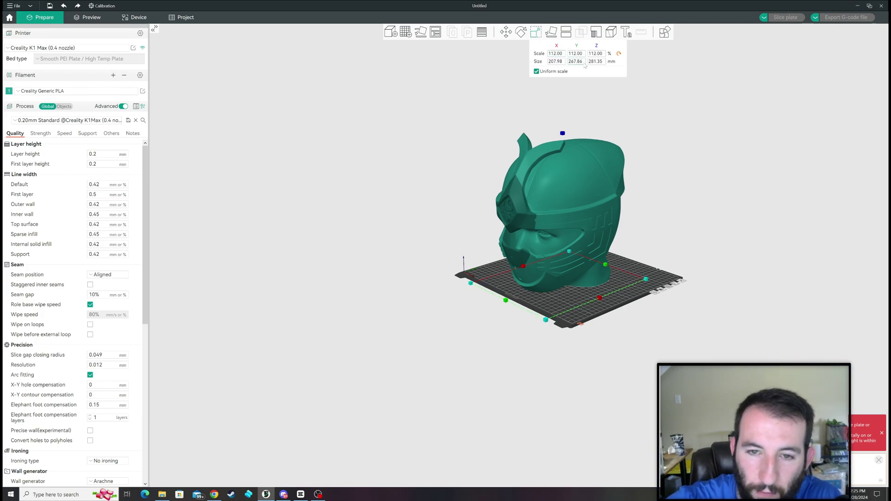
{"action": "left_click_drag", "start_coordinate": [650, 210], "coordinate": [689, 288]}
{"action": "left_click", "coordinate": [635, 204]}
{"action": "left_click", "coordinate": [585, 203]}
Step: Pull the sizing head out of the helmet to beside the plate and delete it
{"action": "left_click_drag", "start_coordinate": [624, 300], "coordinate": [654, 286]}
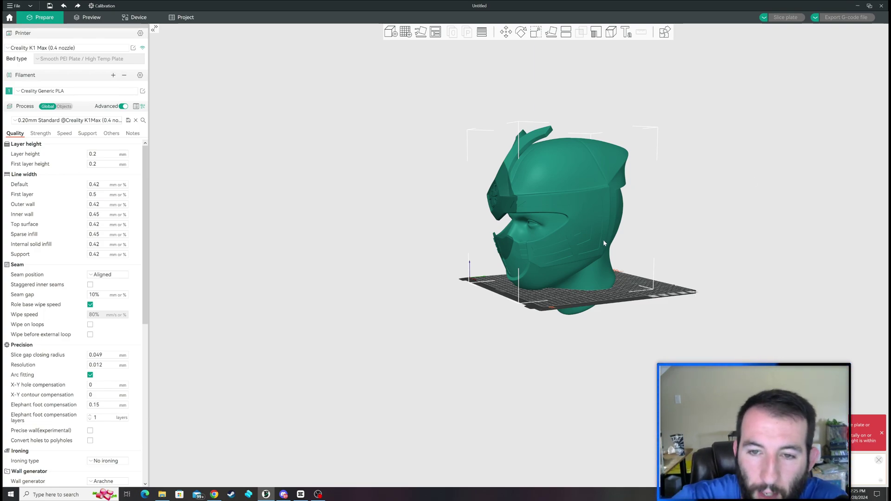
{"action": "left_click_drag", "start_coordinate": [599, 278], "coordinate": [722, 318]}
{"action": "left_click", "coordinate": [690, 239]}
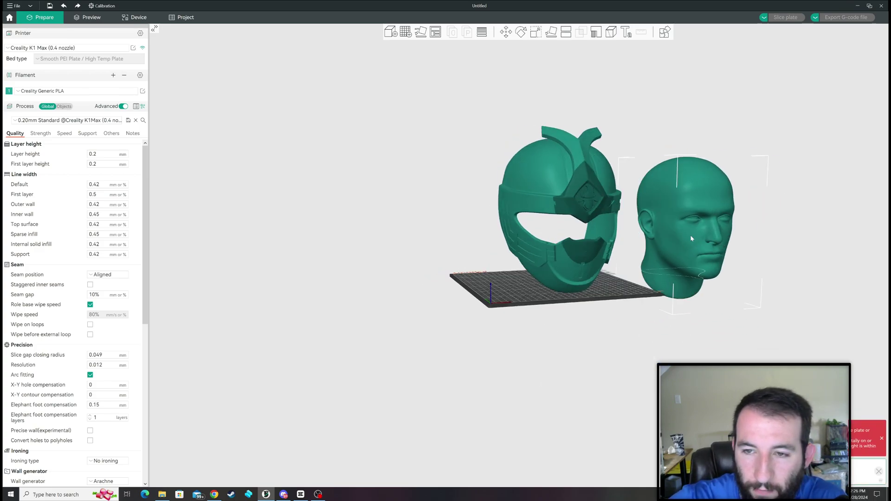
{"action": "key", "text": "Delete"}
Step: Delete the helmet and restore it by undoing the deletion
{"action": "left_click_drag", "start_coordinate": [691, 239], "coordinate": [681, 238]}
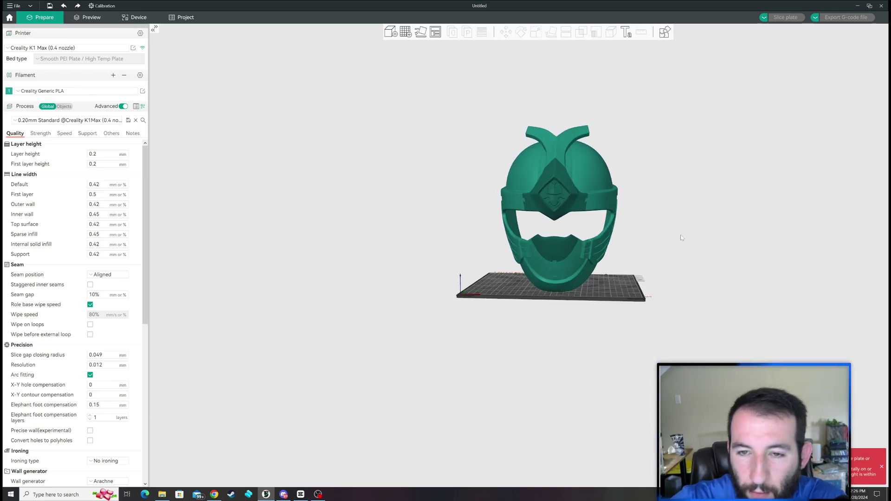
{"action": "left_click", "coordinate": [564, 194]}
{"action": "key", "text": "Delete"}
{"action": "key", "text": "ctrl+z"}
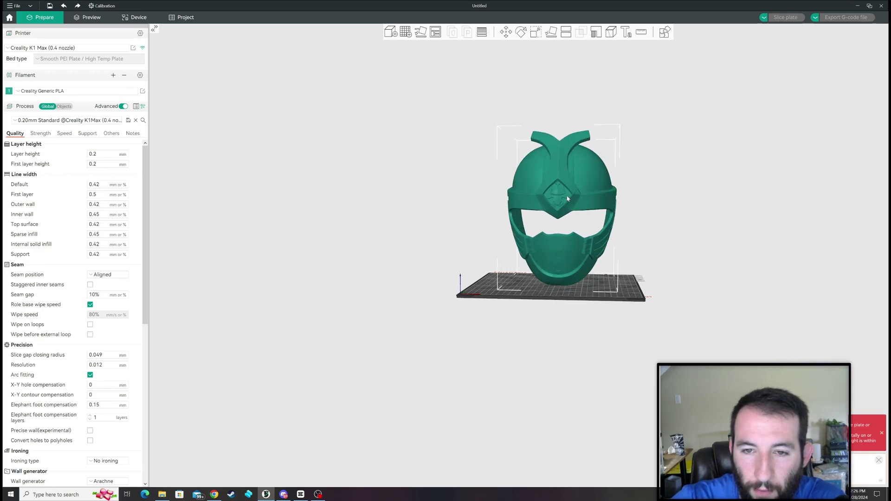
{"action": "key", "text": "ctrl+y"}
{"action": "key", "text": "ctrl+z"}
Step: Reposition the helmet near the middle of the build plate, at about X 151 mm and Y 138 mm
{"action": "left_click_drag", "start_coordinate": [670, 287], "coordinate": [555, 239]}
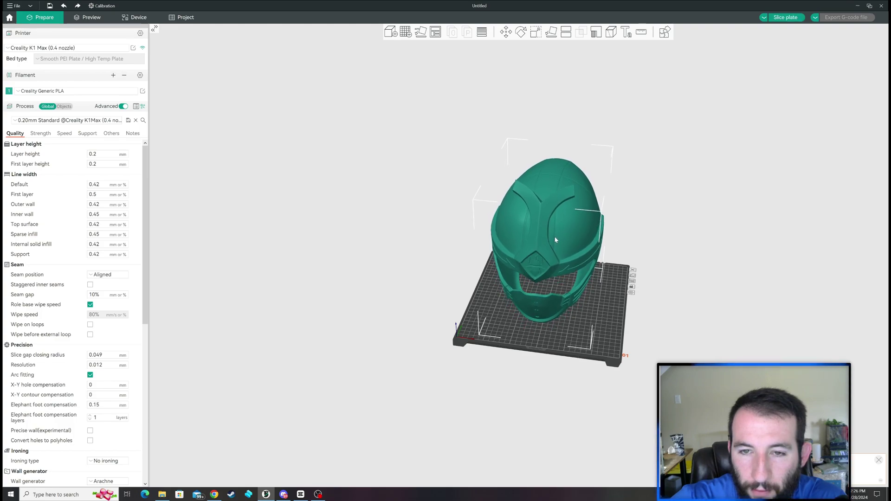
{"action": "left_click", "coordinate": [676, 304]}
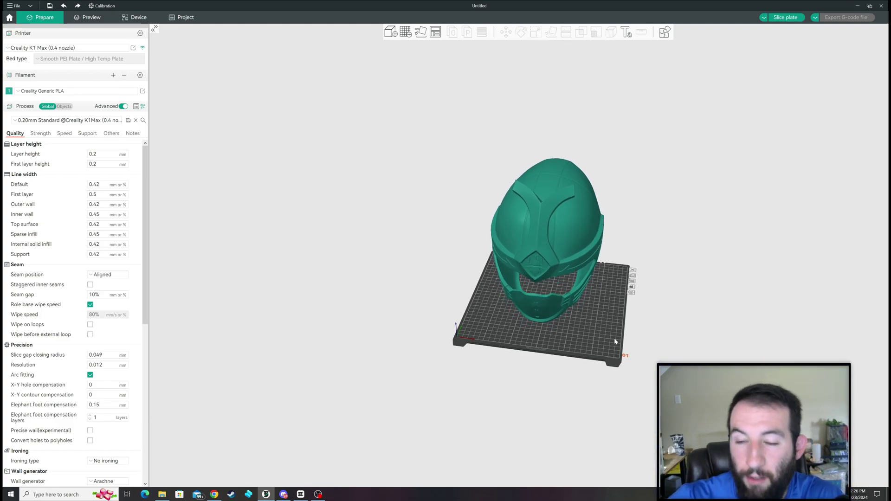
{"action": "left_click_drag", "start_coordinate": [615, 339], "coordinate": [597, 327]}
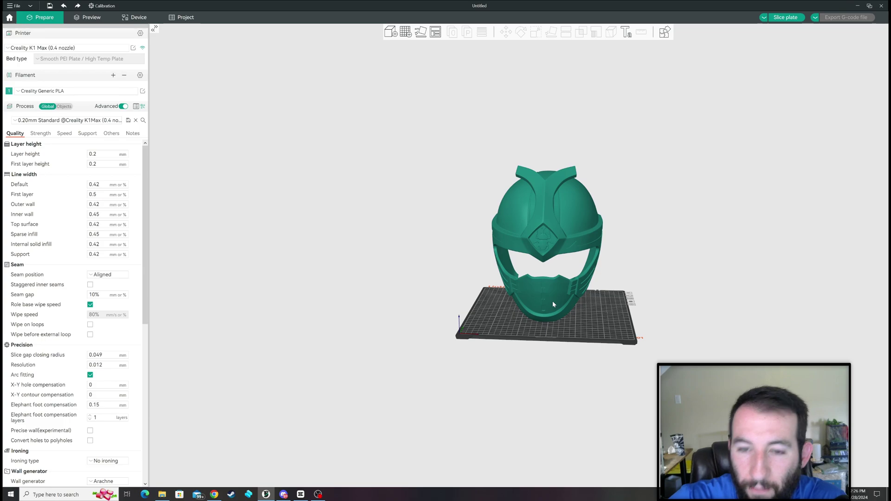
{"action": "left_click_drag", "start_coordinate": [552, 301], "coordinate": [557, 301]}
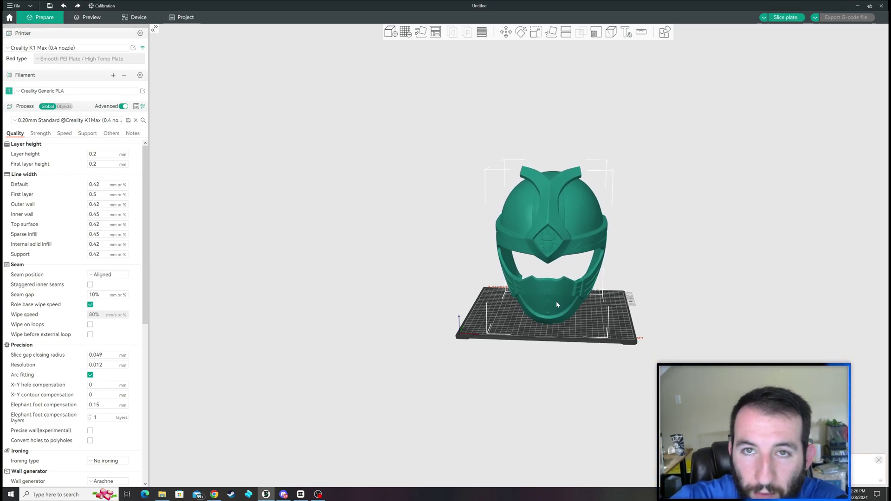
{"action": "left_click", "coordinate": [506, 33]}
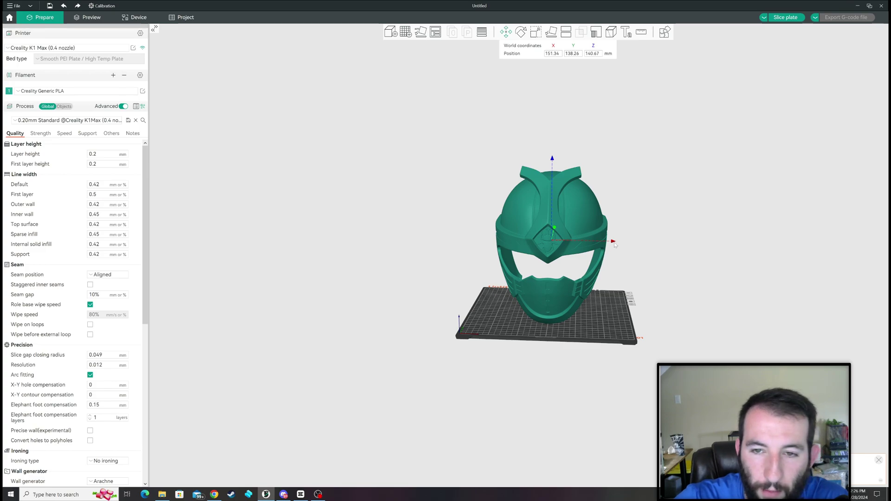
{"action": "mouse_move", "coordinate": [616, 245]}
{"action": "left_mouse_down"}
{"action": "mouse_move", "coordinate": [634, 240]}
{"action": "mouse_move", "coordinate": [617, 246]}
{"action": "left_mouse_up"}
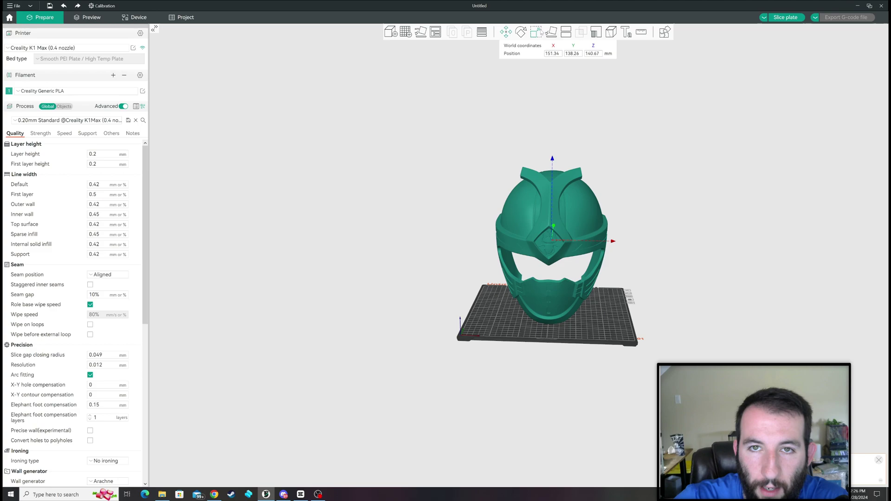
Step: Rotate the helmet about Z until it faces sideways, and tilt it backward so the visor points upward
{"action": "left_click", "coordinate": [526, 36]}
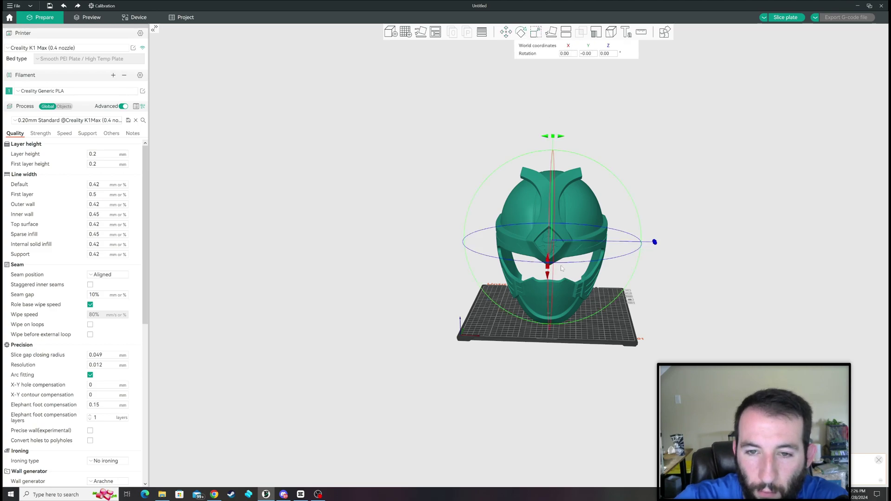
{"action": "left_click_drag", "start_coordinate": [552, 272], "coordinate": [617, 239]}
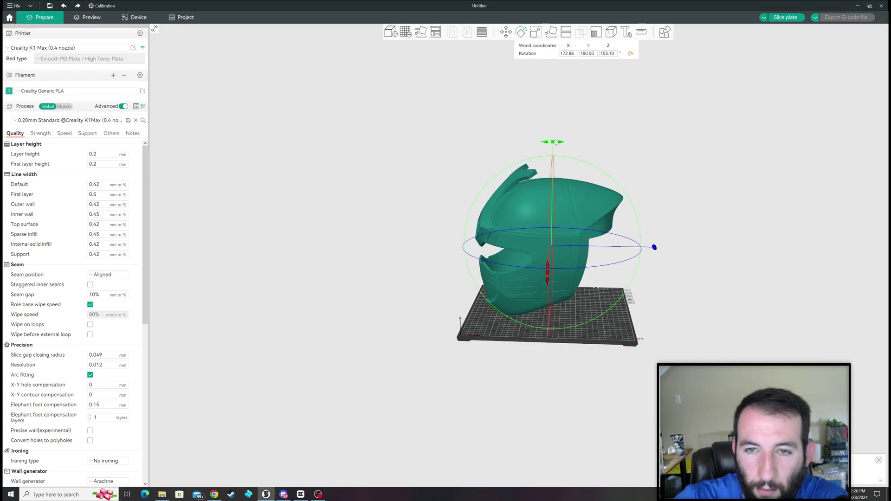
{"action": "left_click_drag", "start_coordinate": [557, 142], "coordinate": [715, 326]}
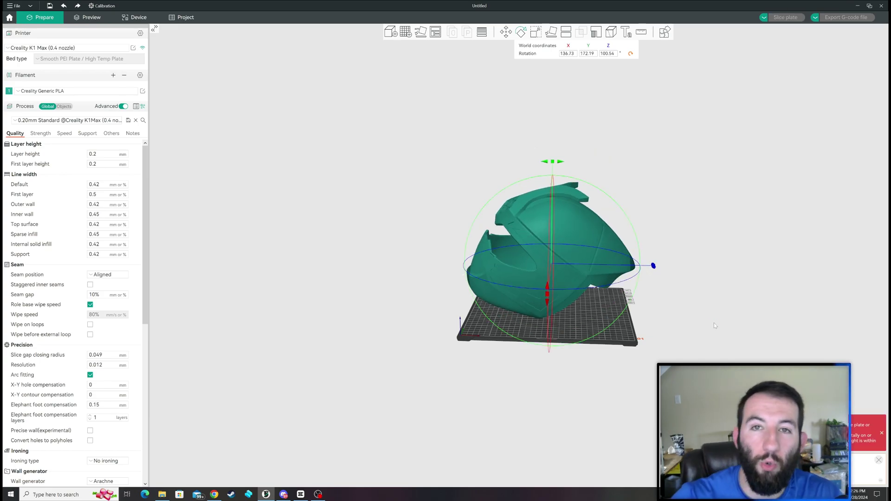
Step: Use Lay on Face to rest the helmet on a large face of its underside
{"action": "left_click", "coordinate": [671, 345]}
{"action": "left_click_drag", "start_coordinate": [610, 341], "coordinate": [588, 296]}
{"action": "left_click", "coordinate": [566, 269]}
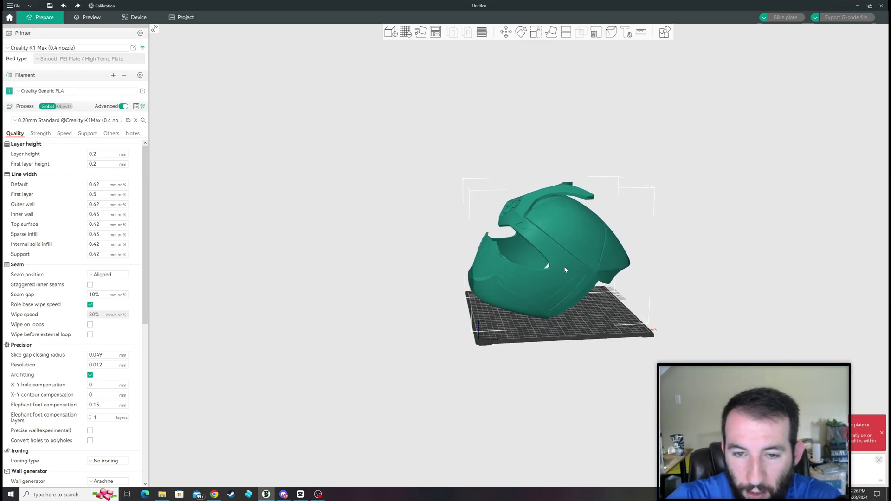
{"action": "left_click", "coordinate": [550, 32]}
{"action": "left_click_drag", "start_coordinate": [678, 201], "coordinate": [660, 202]}
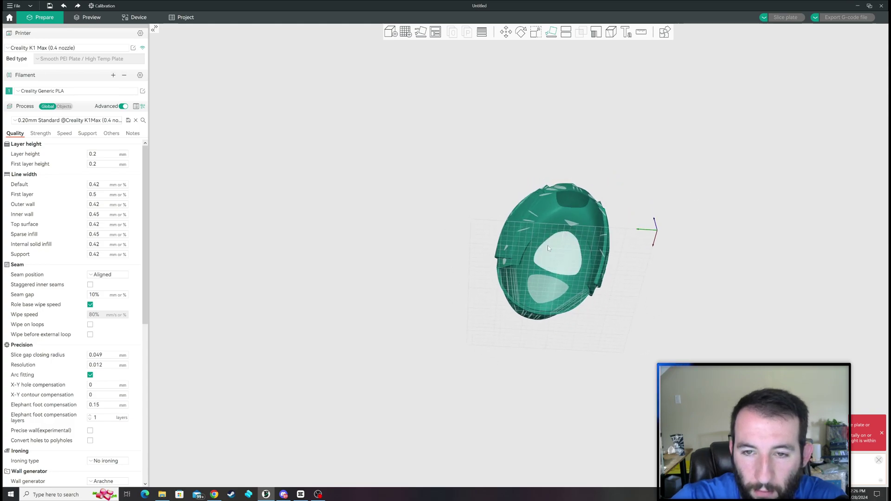
{"action": "left_click_drag", "start_coordinate": [548, 249], "coordinate": [674, 282]}
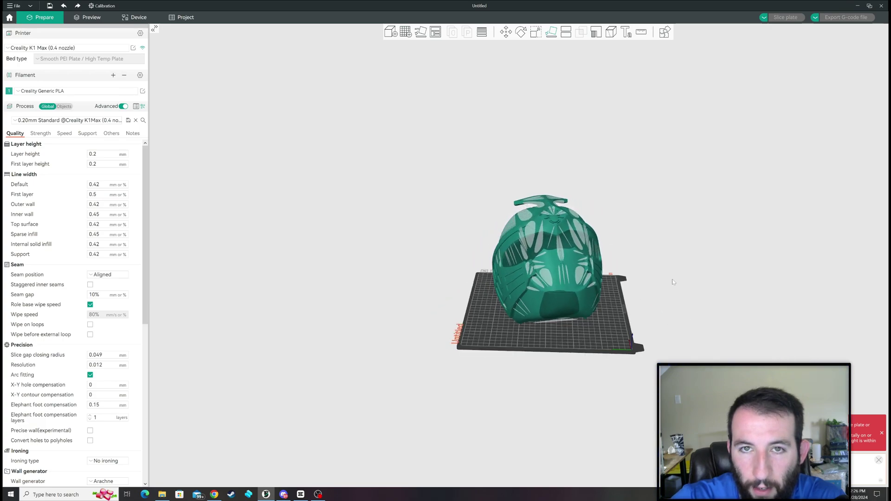
Step: Rotate the helmet about Z so the visor faces diagonally toward the origin corner of the build plate
{"action": "left_click", "coordinate": [525, 34]}
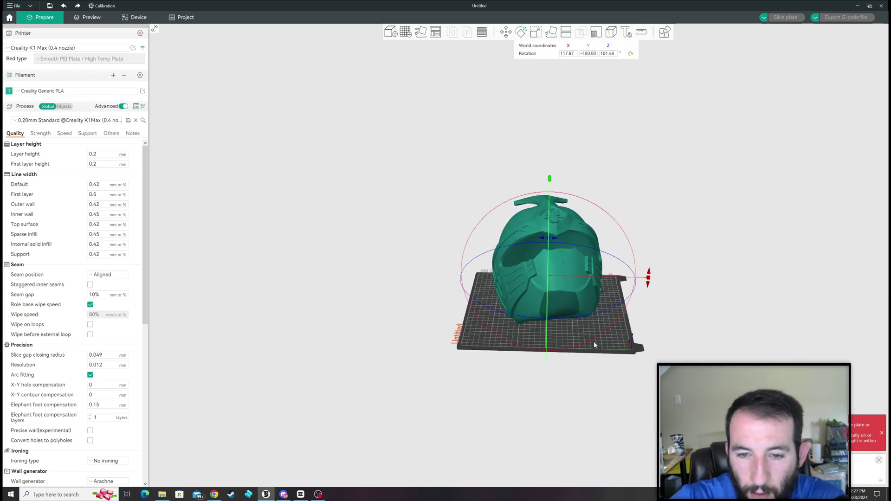
{"action": "left_click_drag", "start_coordinate": [594, 345], "coordinate": [584, 330]}
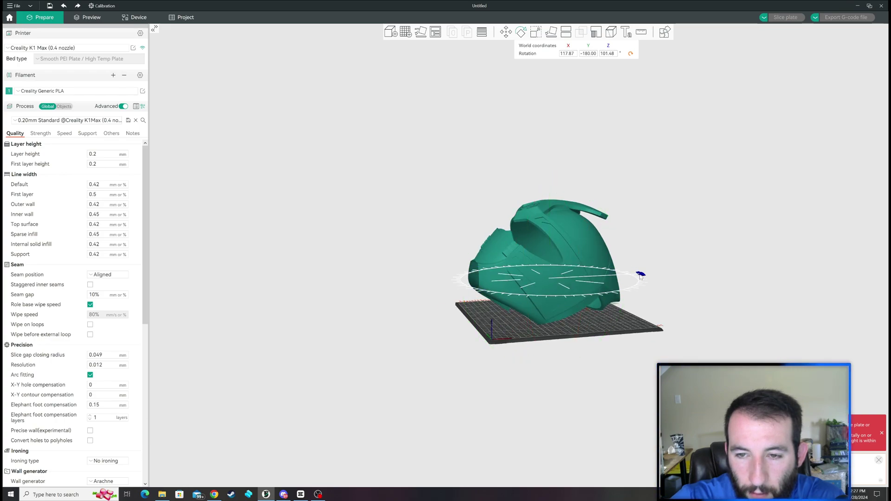
{"action": "left_click_drag", "start_coordinate": [641, 277], "coordinate": [558, 263]}
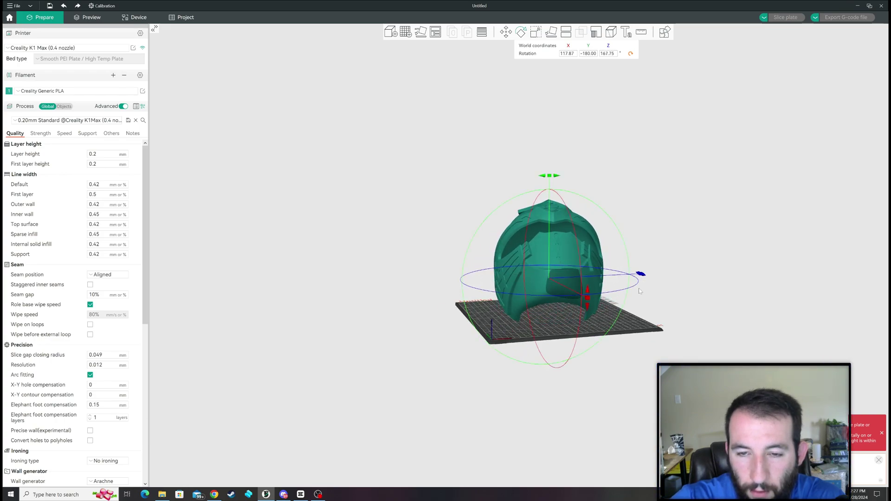
{"action": "left_click_drag", "start_coordinate": [641, 275], "coordinate": [694, 293]}
Step: Use Lay on Face to rest the helmet on the underside of its chin
{"action": "left_click", "coordinate": [552, 31]}
{"action": "left_click_drag", "start_coordinate": [559, 319], "coordinate": [627, 309]}
{"action": "left_click", "coordinate": [619, 311]}
{"action": "scroll", "coordinate": [629, 316], "scroll_direction": "up", "scroll_amount": 6}
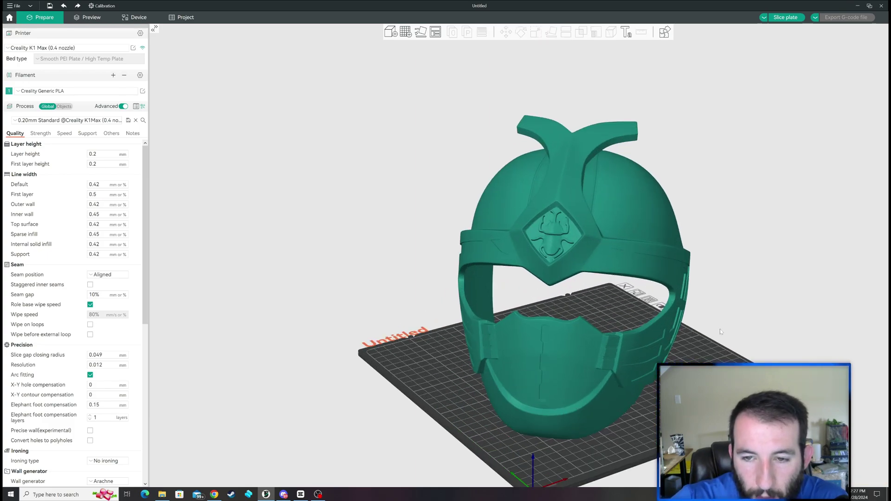
{"action": "scroll", "coordinate": [721, 332], "scroll_direction": "down", "scroll_amount": 3}
{"action": "left_click_drag", "start_coordinate": [721, 332], "coordinate": [625, 312]}
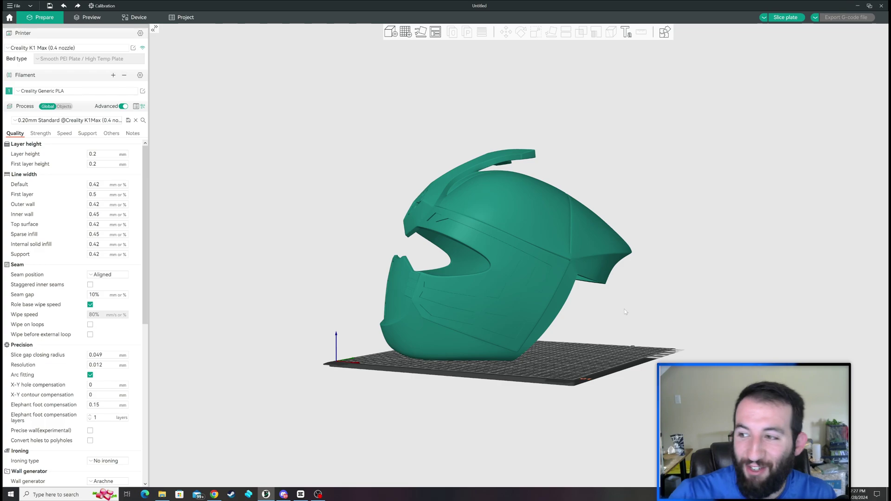
Step: Check the helmet's tree support settings and slice the plate
{"action": "left_click_drag", "start_coordinate": [570, 336], "coordinate": [592, 337]}
{"action": "left_click", "coordinate": [86, 134]}
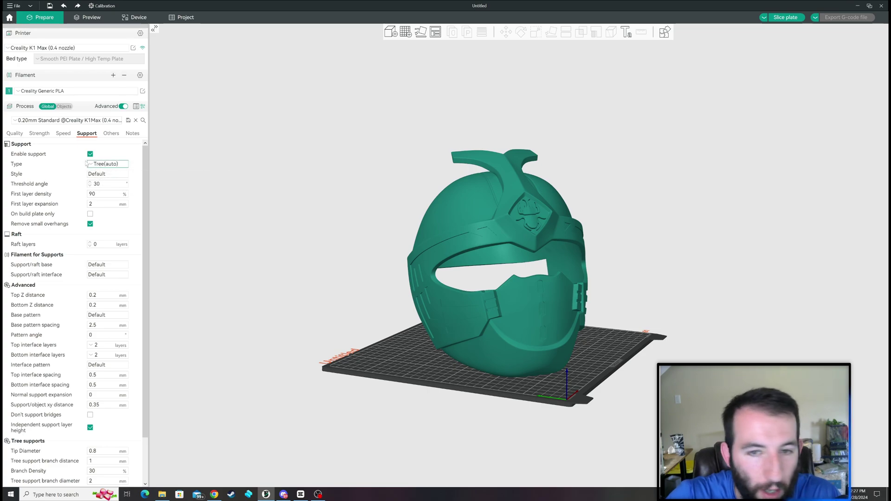
{"action": "left_click_drag", "start_coordinate": [584, 273], "coordinate": [678, 274]}
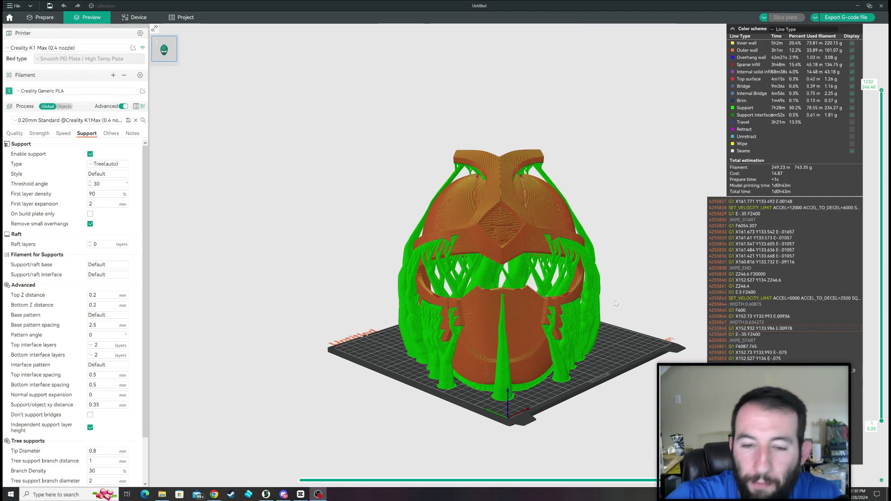
{"action": "mouse_move", "coordinate": [617, 304]}
{"action": "left_mouse_down"}
{"action": "mouse_move", "coordinate": [612, 291]}
{"action": "mouse_move", "coordinate": [611, 302]}
{"action": "left_mouse_up"}
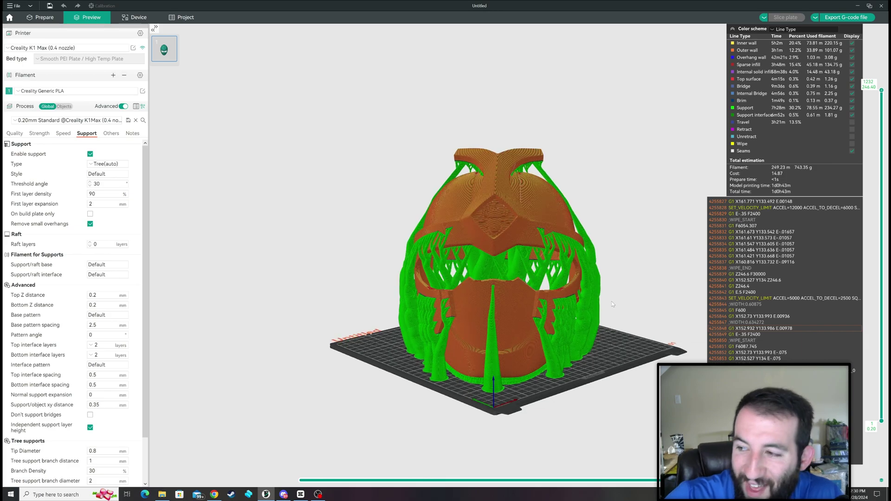
Step: Examine the sliced helmet from the front, side and underneath, focusing on the tree supports around the visor, chin and crest
{"action": "scroll", "coordinate": [621, 279], "scroll_direction": "up", "scroll_amount": 2}
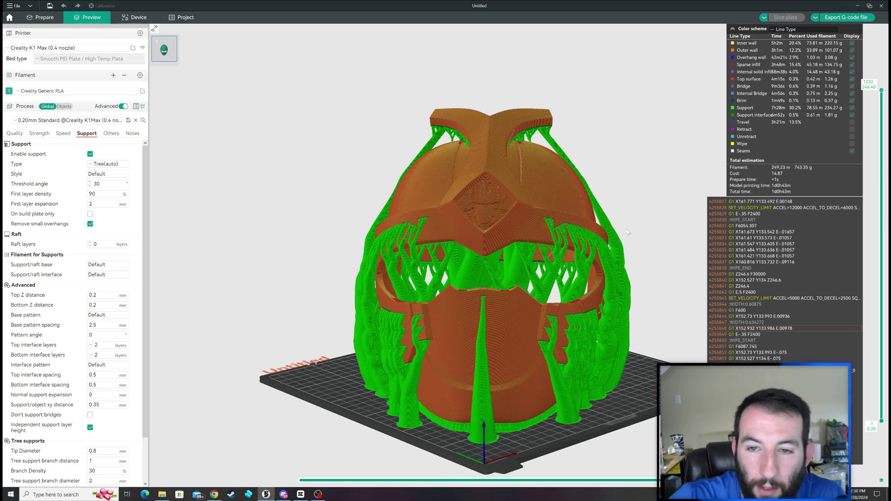
{"action": "left_click_drag", "start_coordinate": [620, 279], "coordinate": [593, 277]}
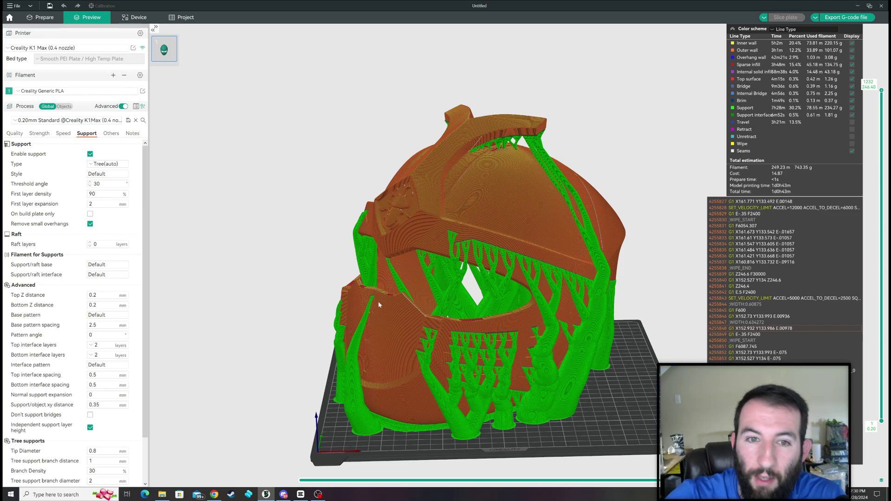
{"action": "left_click_drag", "start_coordinate": [379, 306], "coordinate": [512, 279]}
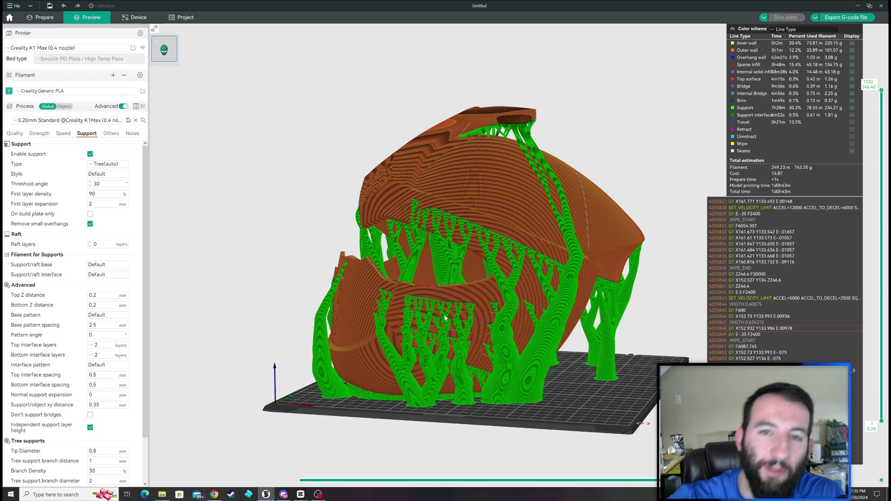
{"action": "left_click_drag", "start_coordinate": [445, 318], "coordinate": [547, 141]}
{"action": "left_click_drag", "start_coordinate": [427, 204], "coordinate": [459, 253]}
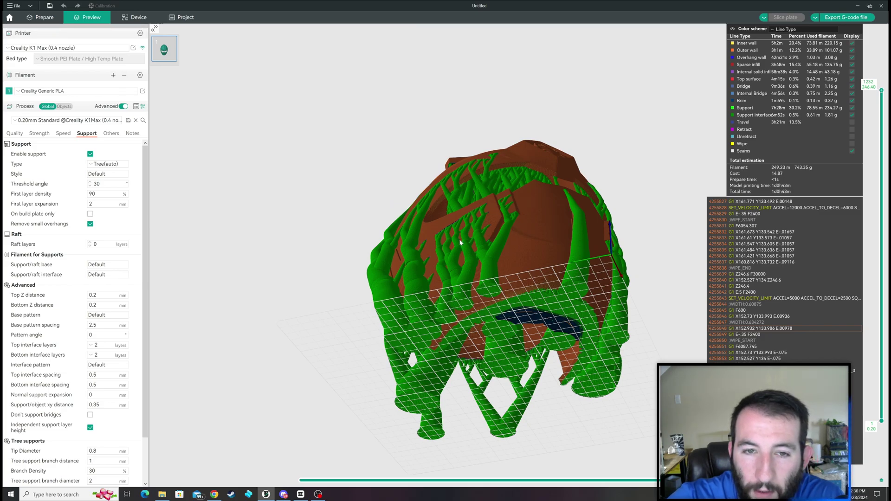
{"action": "left_click_drag", "start_coordinate": [460, 242], "coordinate": [559, 302]}
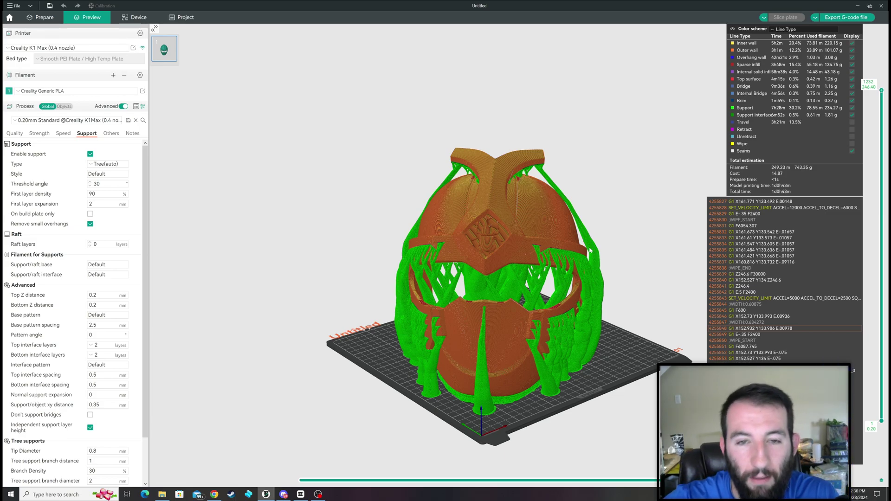
{"action": "mouse_move", "coordinate": [604, 229]}
{"action": "left_mouse_down"}
{"action": "mouse_move", "coordinate": [580, 232]}
{"action": "mouse_move", "coordinate": [597, 233]}
{"action": "left_mouse_up"}
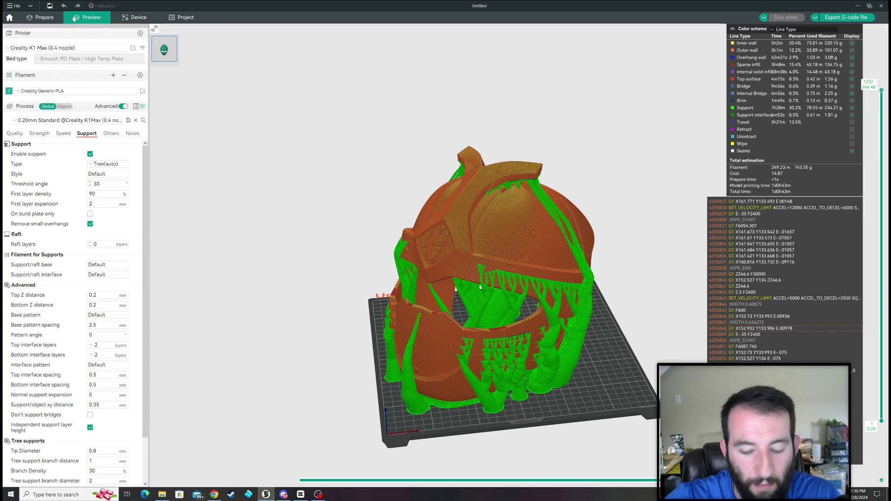
Step: Return to the model preparation view and add a cylinder support enforcer to the helmet
{"action": "left_click", "coordinate": [42, 17]}
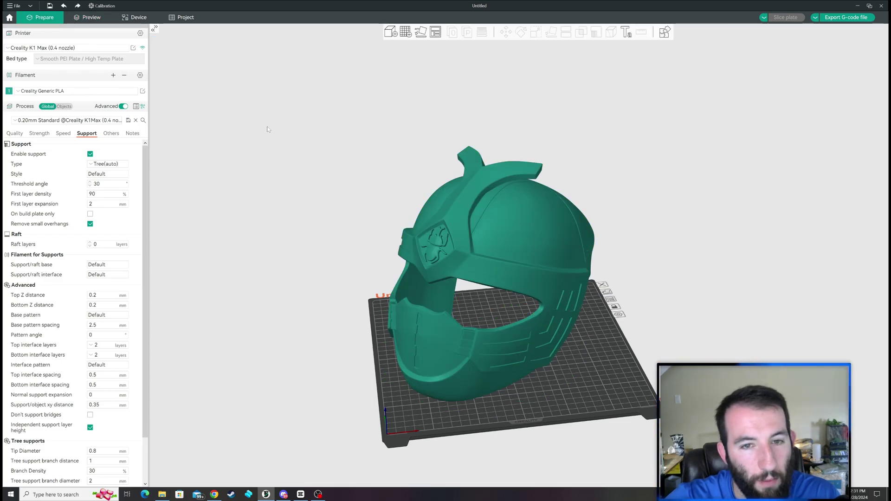
{"action": "left_click", "coordinate": [518, 221]}
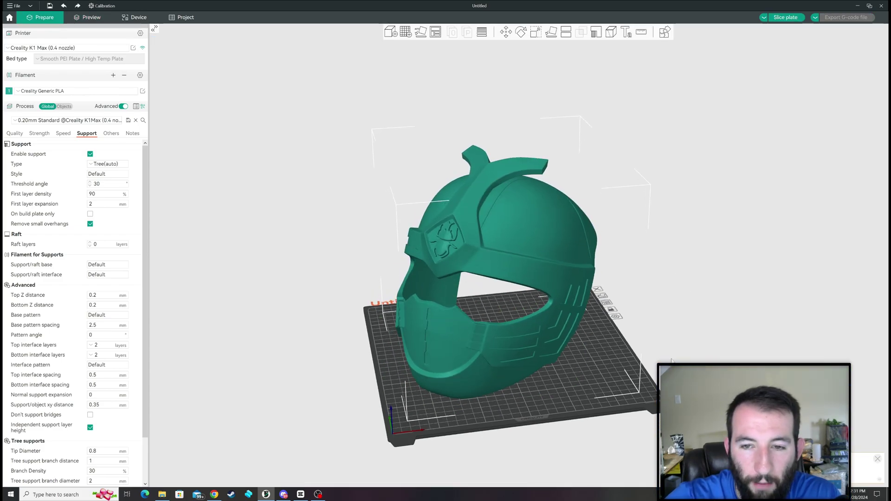
{"action": "key", "text": "1"}
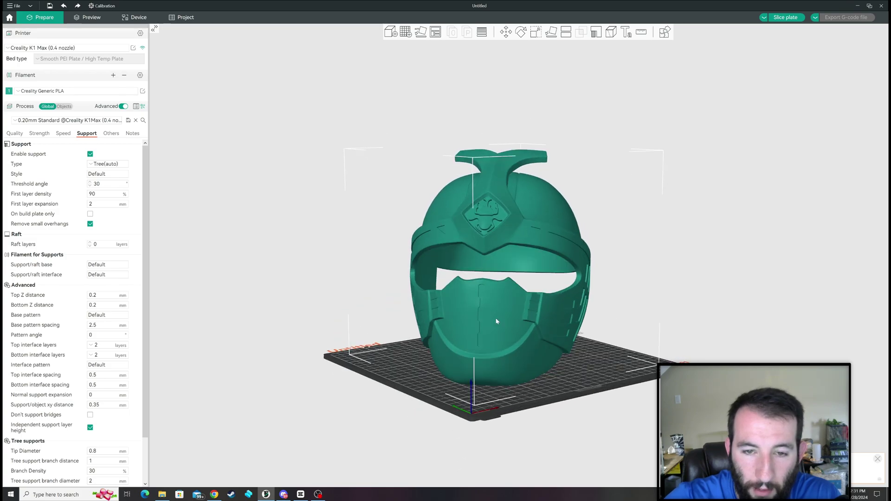
{"action": "left_click", "coordinate": [40, 133]}
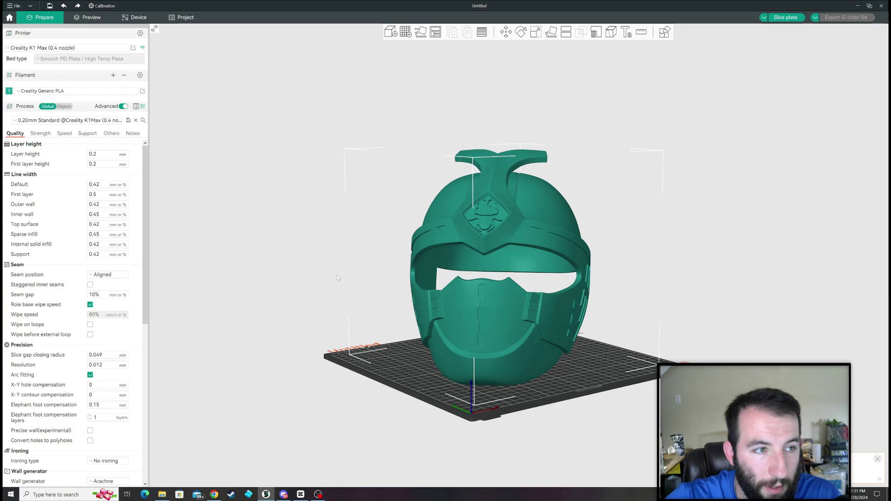
{"action": "right_click", "coordinate": [509, 301]}
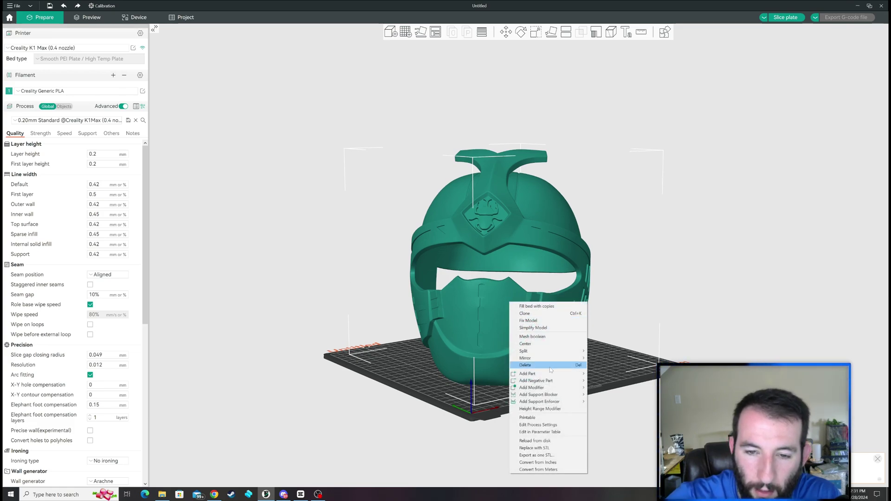
{"action": "mouse_move", "coordinate": [560, 404]}
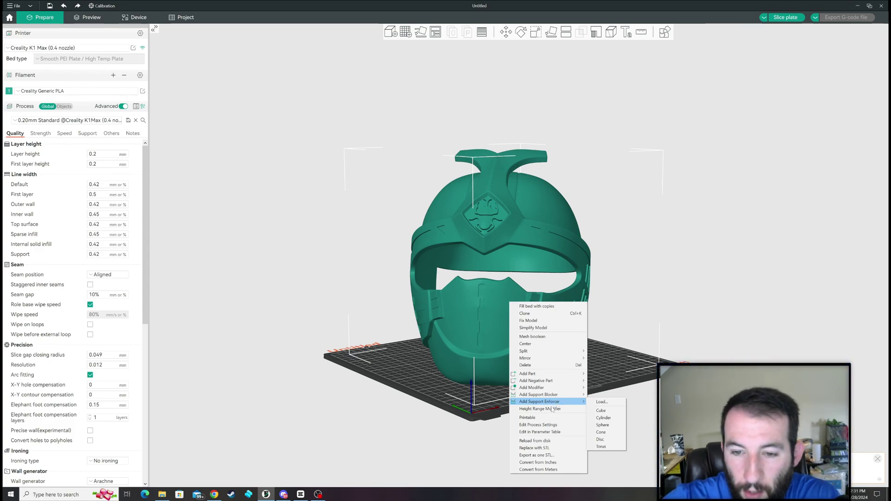
{"action": "left_click", "coordinate": [603, 418]}
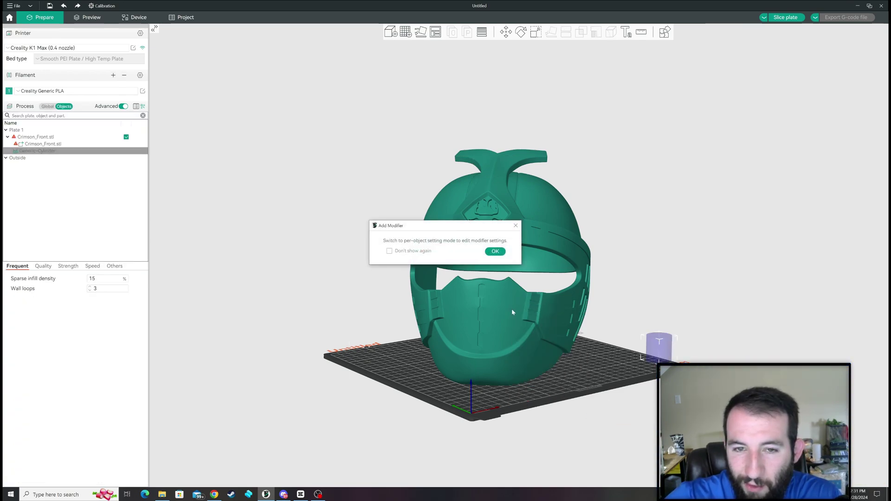
{"action": "left_click", "coordinate": [495, 252]}
Step: Move the enforcer cylinder beside the helmet and raise it to visor height, at about Z 5.8 mm
{"action": "left_click_drag", "start_coordinate": [661, 352], "coordinate": [586, 365]}
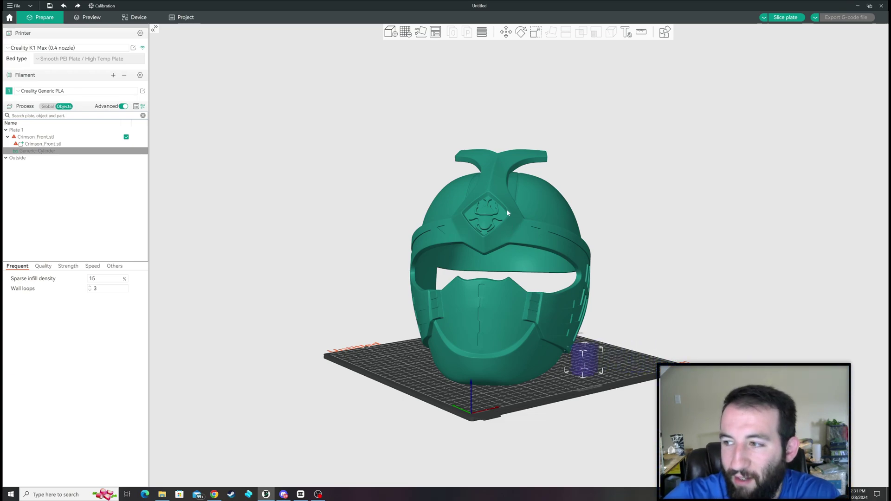
{"action": "left_click", "coordinate": [506, 31]}
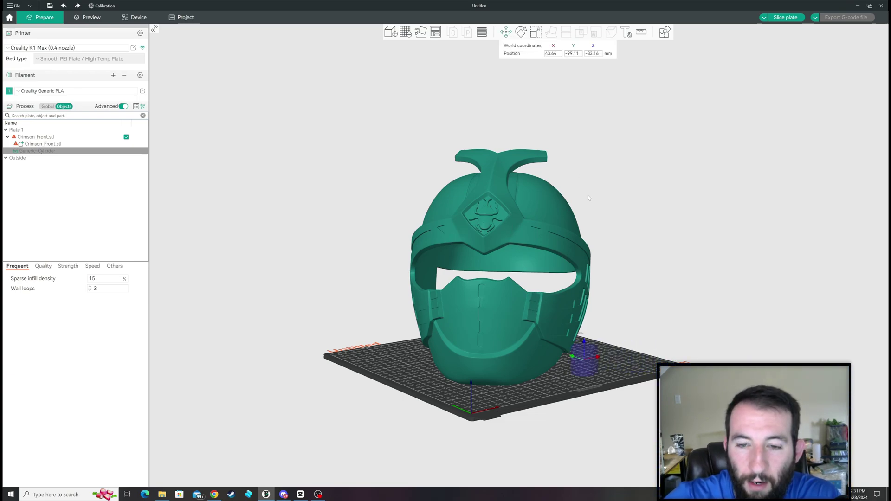
{"action": "left_click_drag", "start_coordinate": [584, 342], "coordinate": [586, 261]}
Step: Undo the accidental helmet shift and slide the enforcer cylinder along X into the rear corner of the visor opening
{"action": "left_click_drag", "start_coordinate": [617, 332], "coordinate": [600, 284]}
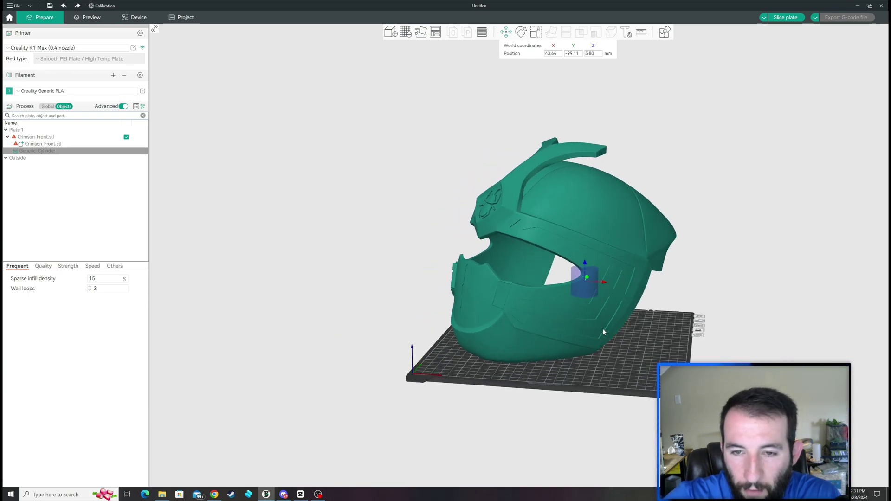
{"action": "left_click", "coordinate": [599, 283]}
{"action": "key", "text": "ctrl+z"}
{"action": "left_click", "coordinate": [599, 285]}
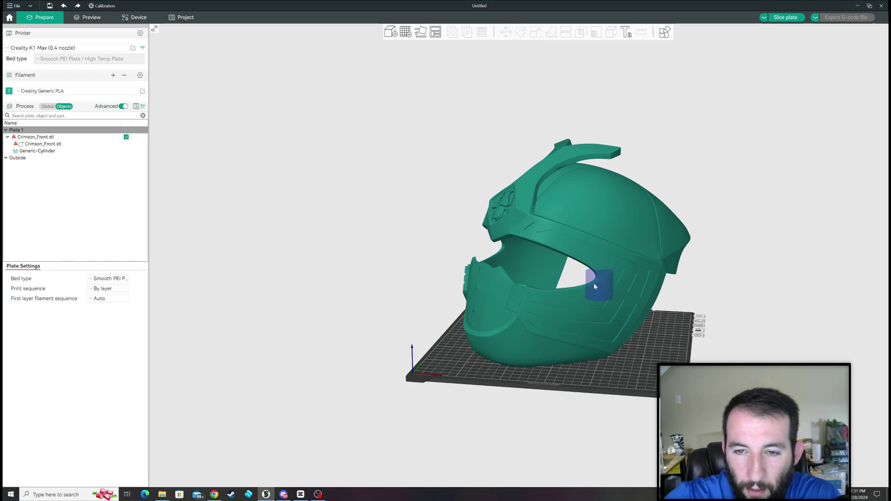
{"action": "left_click", "coordinate": [595, 283]}
{"action": "key", "text": "m"}
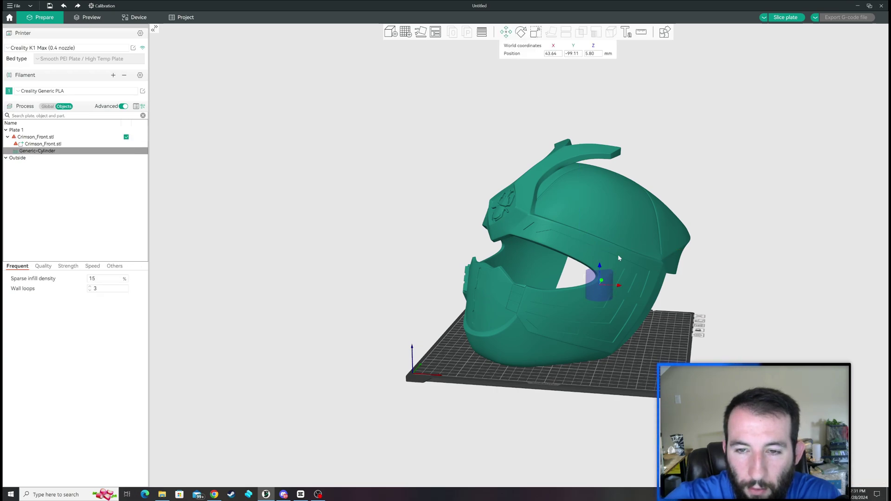
{"action": "mouse_move", "coordinate": [610, 286]}
{"action": "left_mouse_down"}
{"action": "mouse_move", "coordinate": [591, 261]}
{"action": "mouse_move", "coordinate": [596, 282]}
{"action": "left_mouse_up"}
{"action": "key", "text": "ctrl+z"}
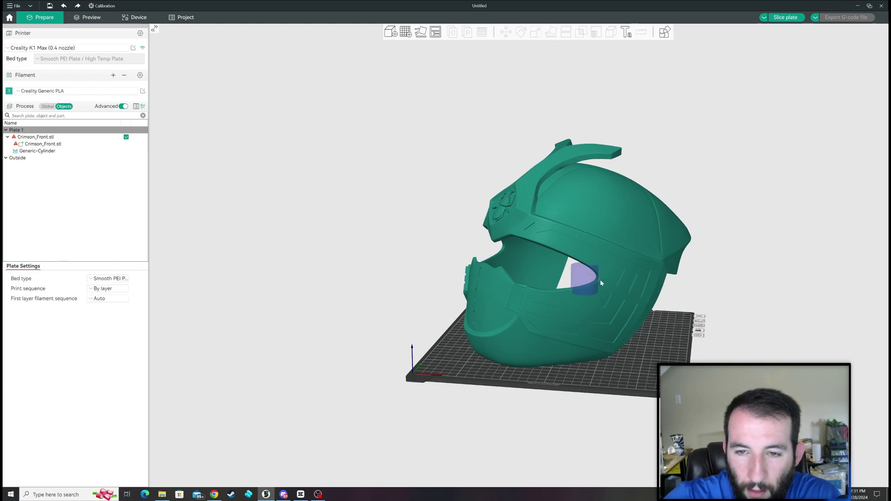
Step: Stretch the enforcer cylinder in Z to about 160%
{"action": "left_click_drag", "start_coordinate": [524, 230], "coordinate": [615, 241]}
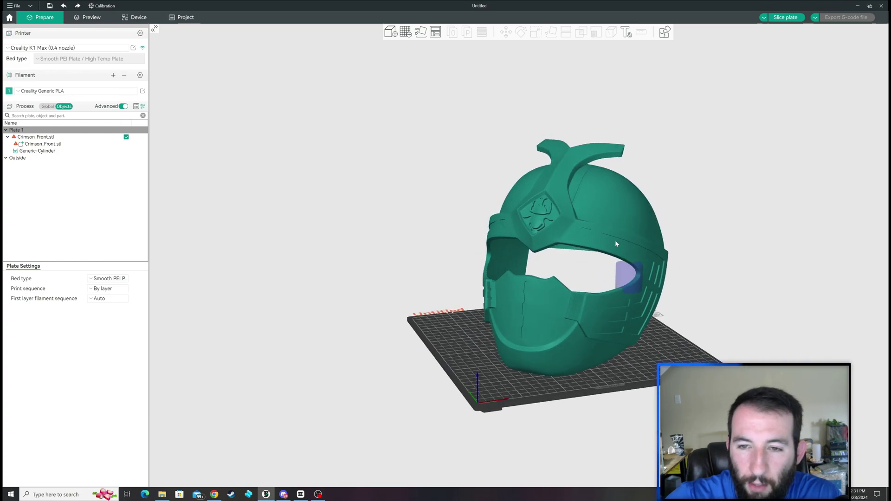
{"action": "left_click", "coordinate": [625, 279]}
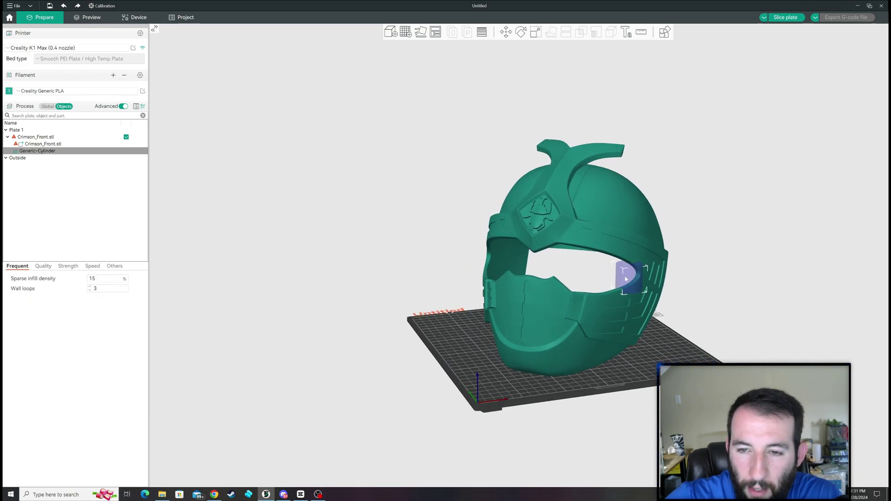
{"action": "left_click", "coordinate": [536, 32]}
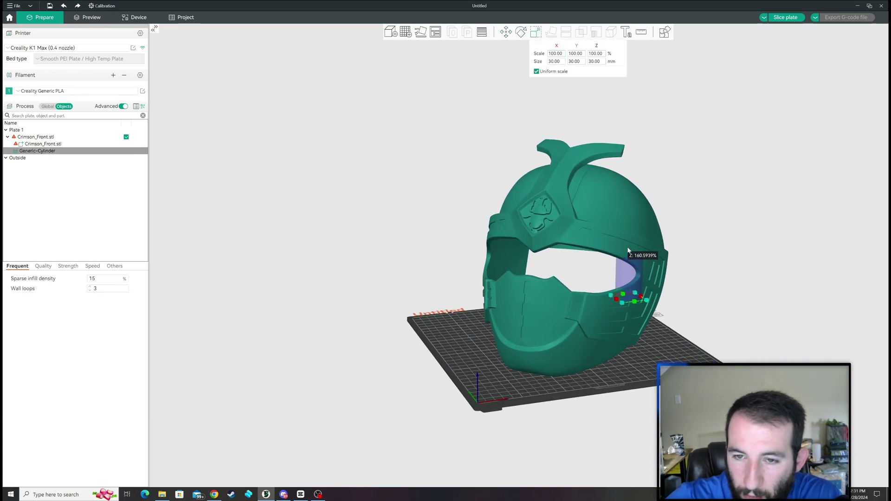
{"action": "left_click", "coordinate": [275, 144]}
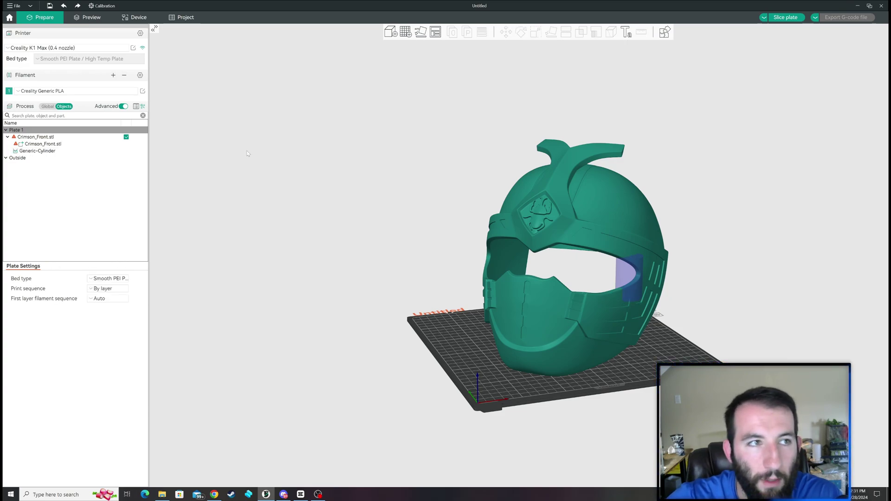
Step: Add a cube support blocker to the helmet
{"action": "left_click_drag", "start_coordinate": [337, 196], "coordinate": [331, 178]}
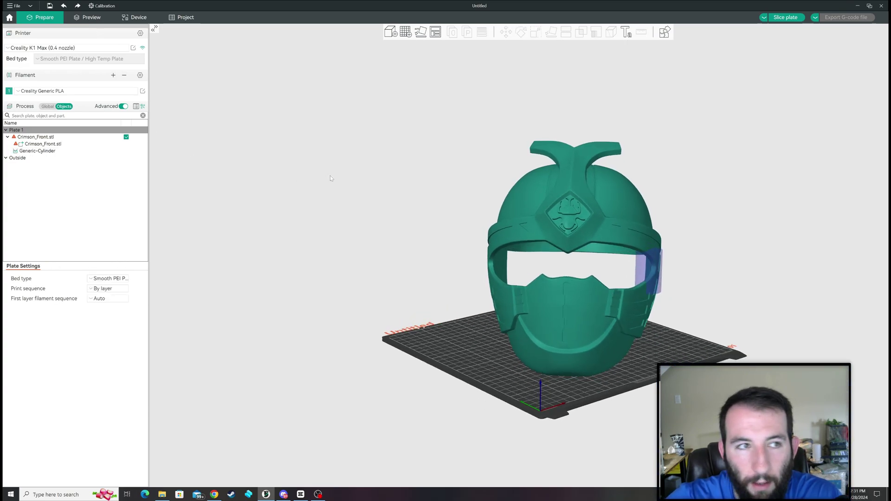
{"action": "left_click", "coordinate": [593, 209]}
{"action": "right_click", "coordinate": [593, 209]}
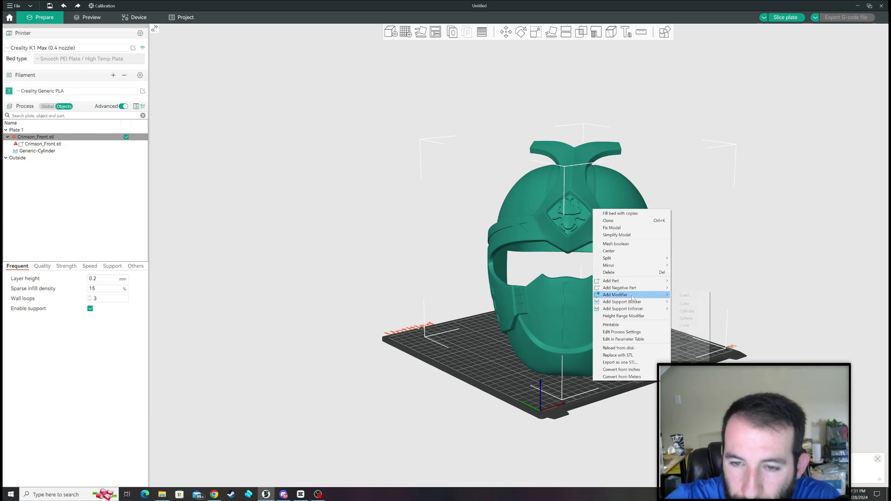
{"action": "mouse_move", "coordinate": [659, 302]}
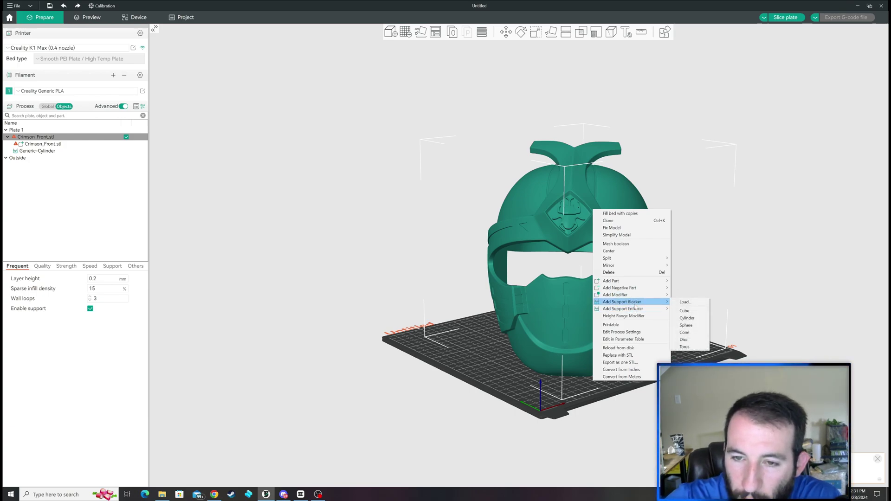
{"action": "left_click", "coordinate": [685, 311]}
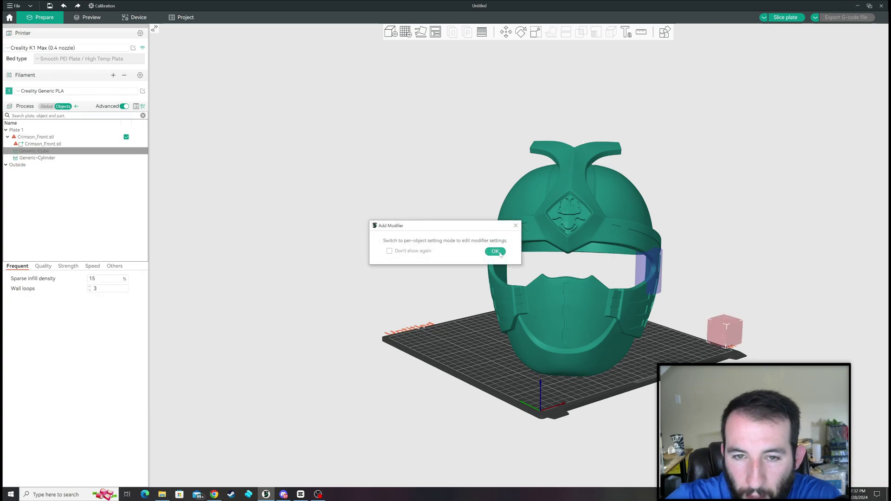
Step: Move the support blocker cube under the helmet and raise it to about Z 67 mm, centred inside near X 0, Y 0
{"action": "left_click", "coordinate": [495, 251]}
{"action": "left_click_drag", "start_coordinate": [724, 332], "coordinate": [642, 364]}
{"action": "key", "text": "m"}
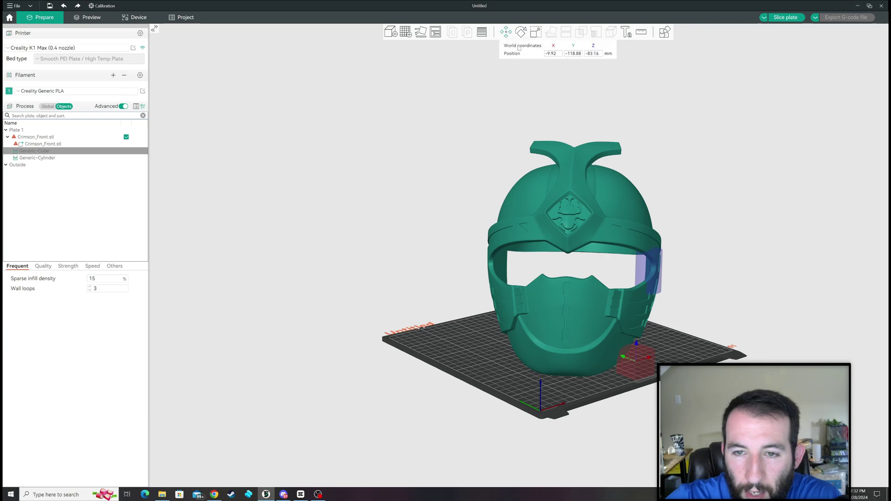
{"action": "left_click_drag", "start_coordinate": [637, 348], "coordinate": [578, 212]}
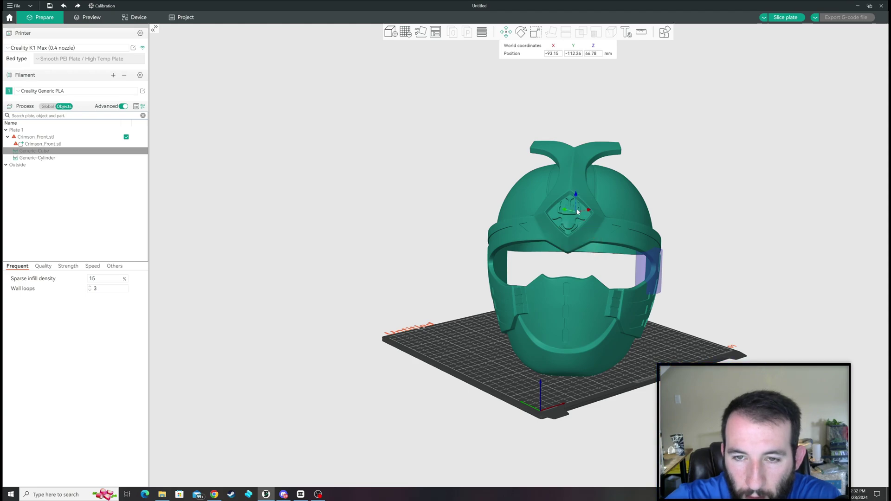
{"action": "scroll", "coordinate": [599, 204], "scroll_direction": "up", "scroll_amount": 5}
{"action": "right_click_drag", "start_coordinate": [631, 272], "coordinate": [625, 231]}
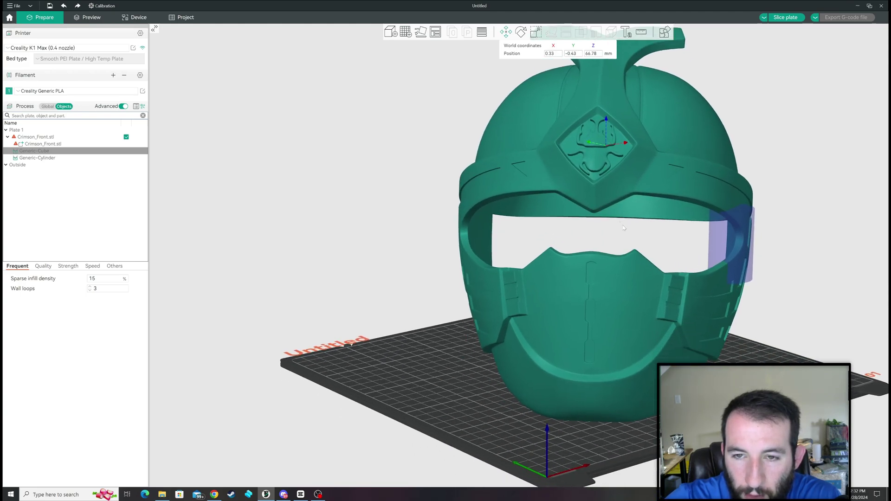
{"action": "left_click_drag", "start_coordinate": [645, 251], "coordinate": [651, 193]}
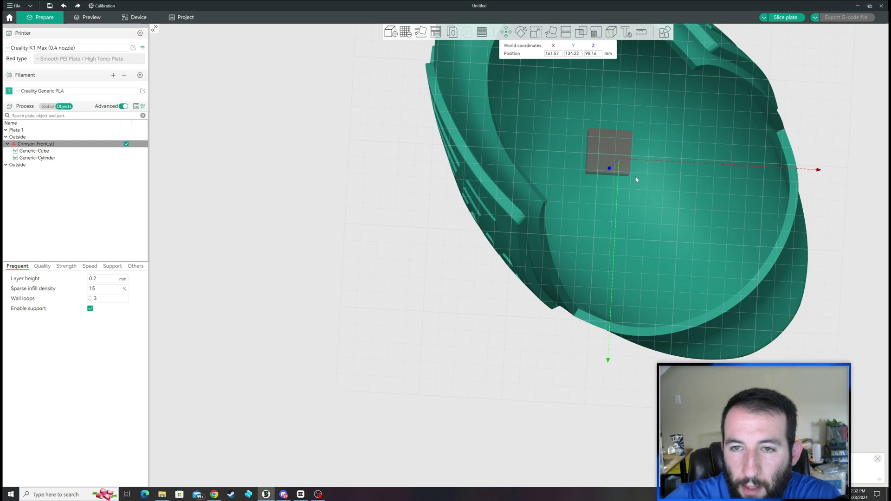
Step: Scale the blocker cube uniformly to 500%
{"action": "left_click", "coordinate": [602, 148]}
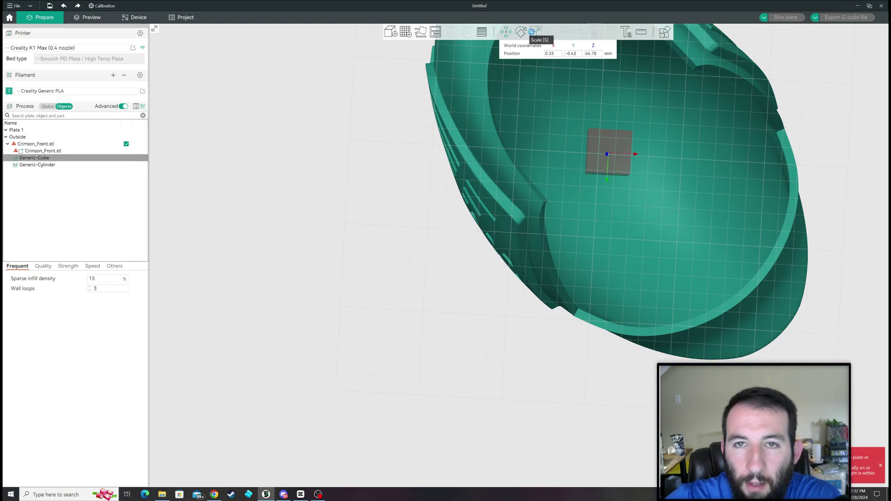
{"action": "left_click", "coordinate": [536, 31]}
{"action": "left_click", "coordinate": [560, 54]}
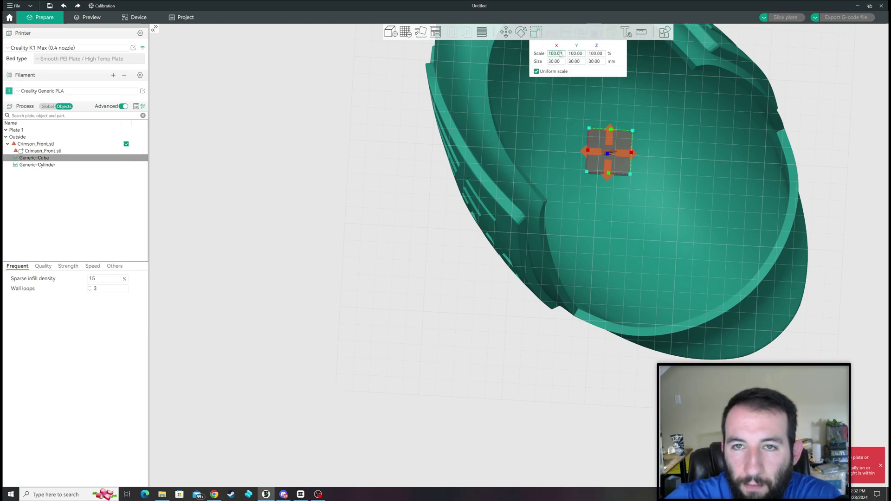
{"action": "type", "text": "500"}
{"action": "key", "text": "Return"}
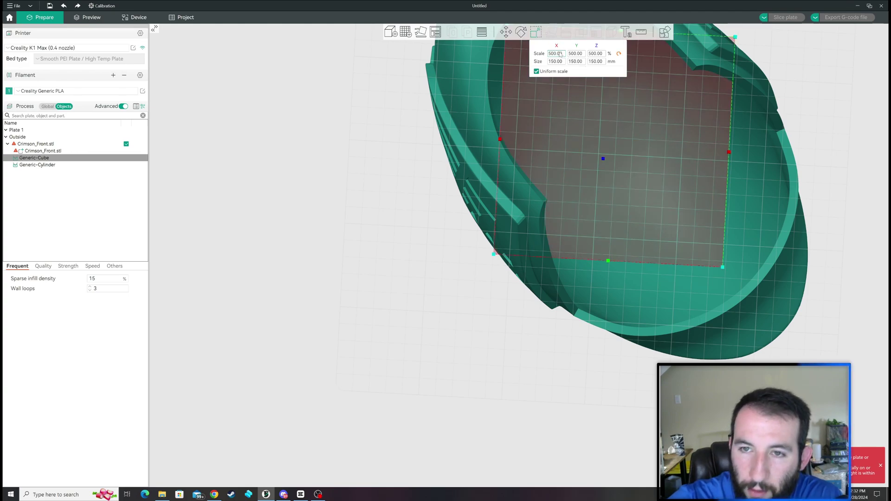
Step: Set the blocker cube's uniform scale to 400%
{"action": "left_click_drag", "start_coordinate": [372, 198], "coordinate": [422, 249]}
{"action": "left_click", "coordinate": [709, 302]}
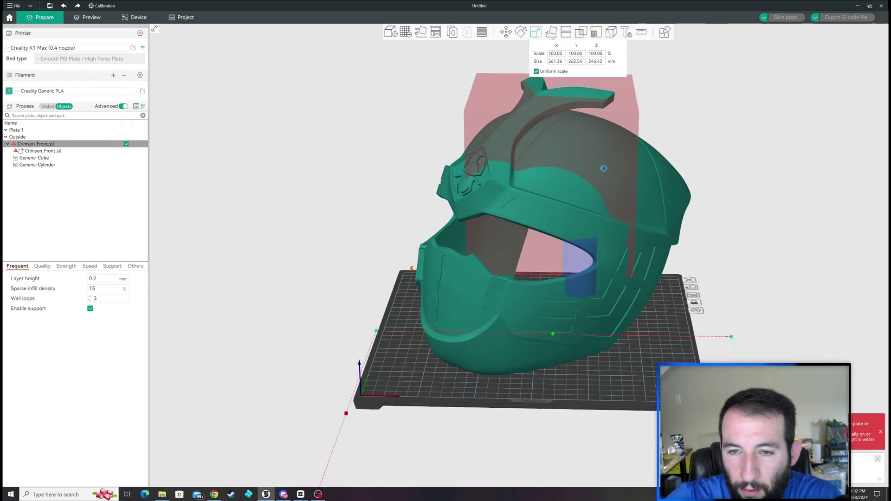
{"action": "left_click", "coordinate": [604, 169]}
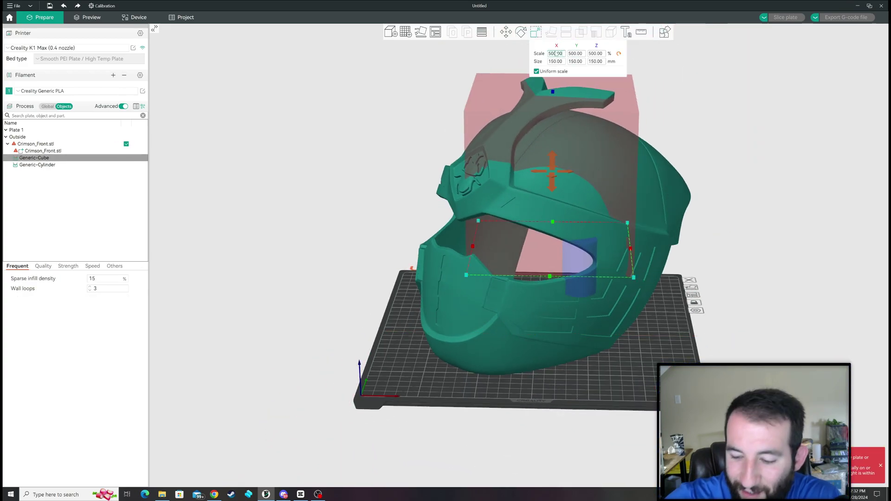
{"action": "type", "text": "0"}
{"action": "key", "text": "Return"}
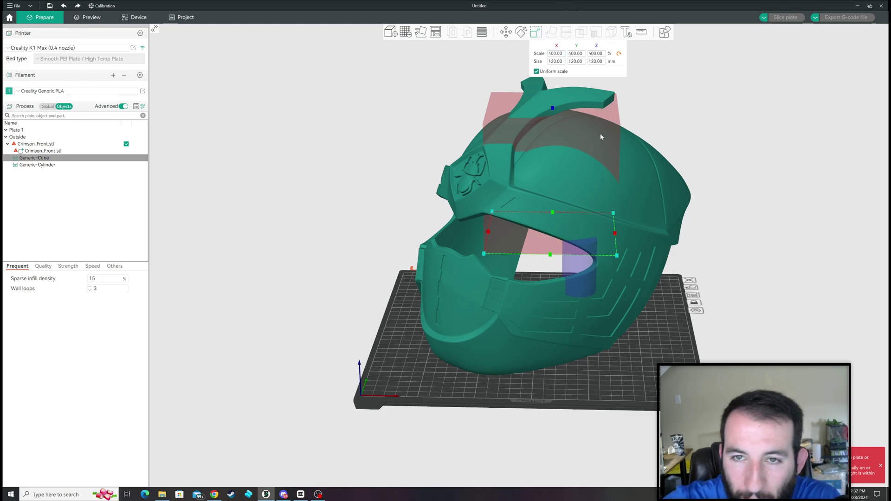
Step: Shift the blocker cube to about X 3 mm, Y -33 mm and lower it inside the helmet behind the visor opening
{"action": "key", "text": "m"}
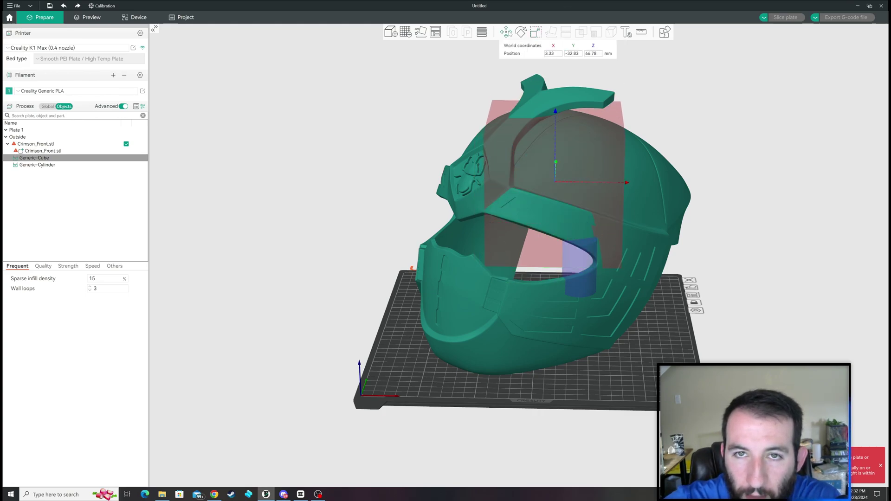
{"action": "left_click_drag", "start_coordinate": [558, 114], "coordinate": [558, 140]}
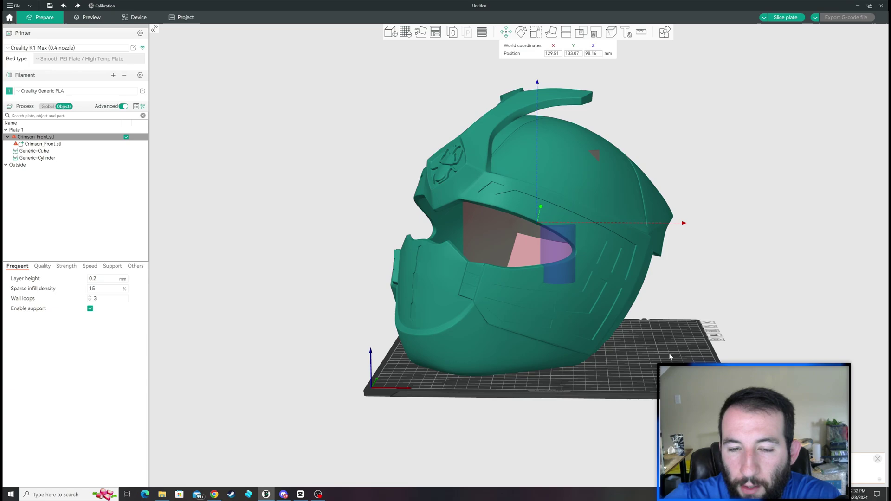
Step: Slice the plate with the support blocker cube in place
{"action": "left_click_drag", "start_coordinate": [670, 353], "coordinate": [677, 358]}
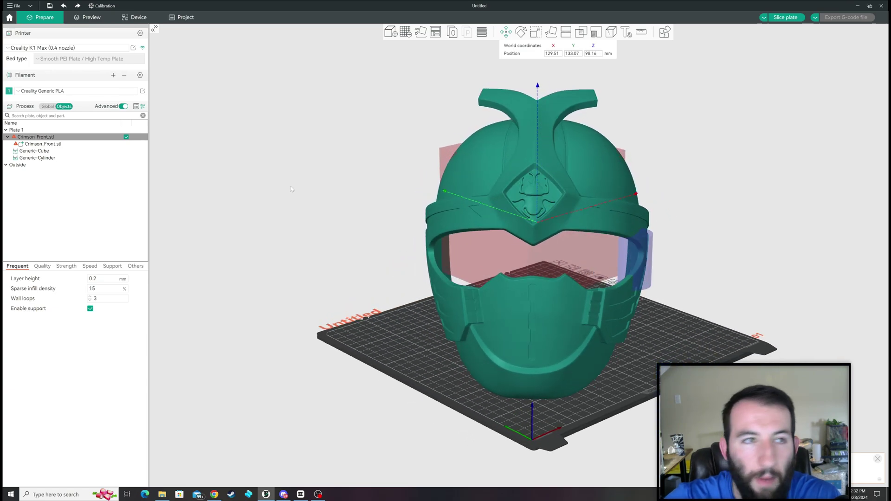
{"action": "left_click", "coordinate": [796, 19]}
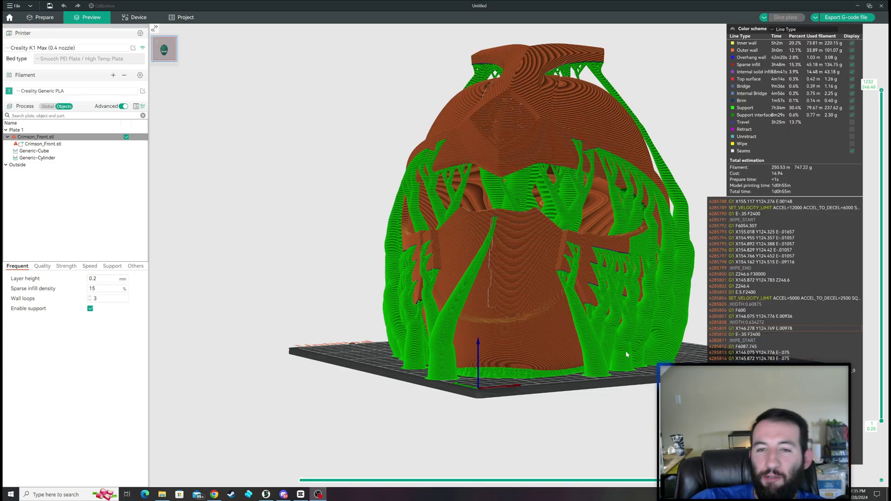
Step: Examine the sliced helmet's tree supports from all sides, especially around the visor opening, side panels, rear edge and interior
{"action": "left_click_drag", "start_coordinate": [549, 398], "coordinate": [545, 398]}
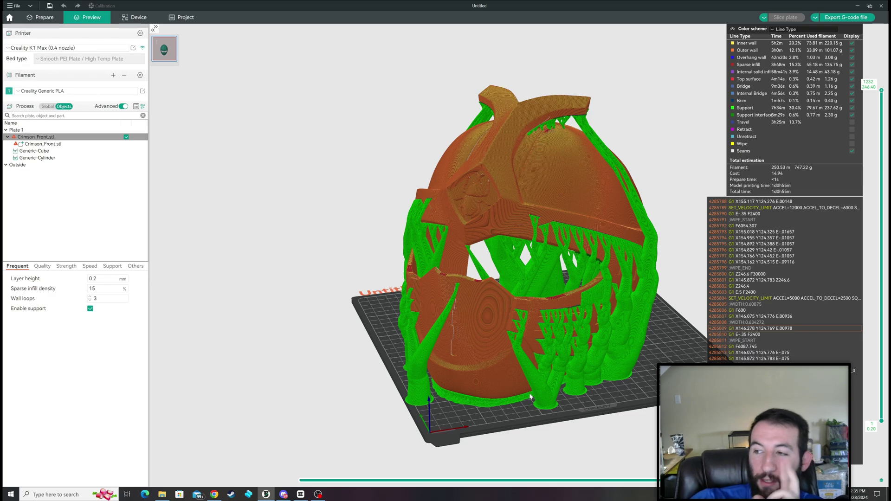
{"action": "left_click_drag", "start_coordinate": [506, 421], "coordinate": [538, 272]}
{"action": "scroll", "coordinate": [532, 354], "scroll_direction": "up", "scroll_amount": 5}
{"action": "scroll", "coordinate": [577, 367], "scroll_direction": "up", "scroll_amount": 5}
{"action": "scroll", "coordinate": [558, 385], "scroll_direction": "down", "scroll_amount": 5}
{"action": "scroll", "coordinate": [539, 271], "scroll_direction": "up", "scroll_amount": 6}
{"action": "scroll", "coordinate": [540, 280], "scroll_direction": "down", "scroll_amount": 8}
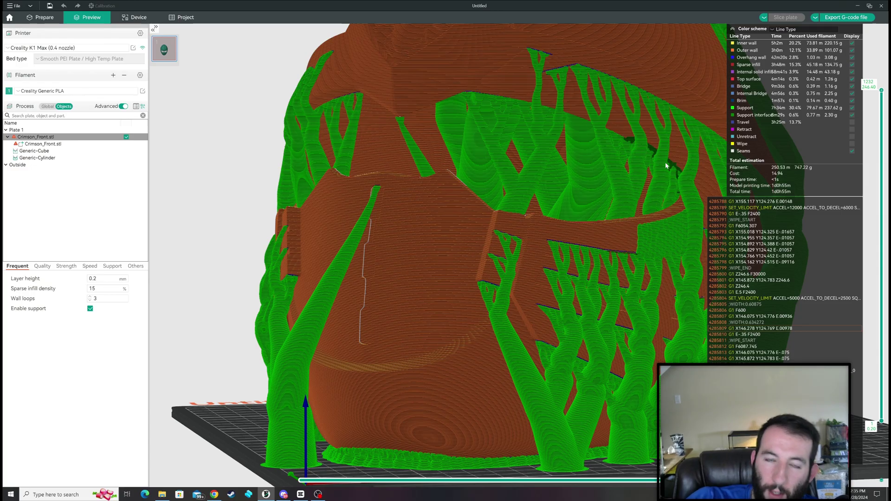
{"action": "scroll", "coordinate": [412, 239], "scroll_direction": "up", "scroll_amount": 8}
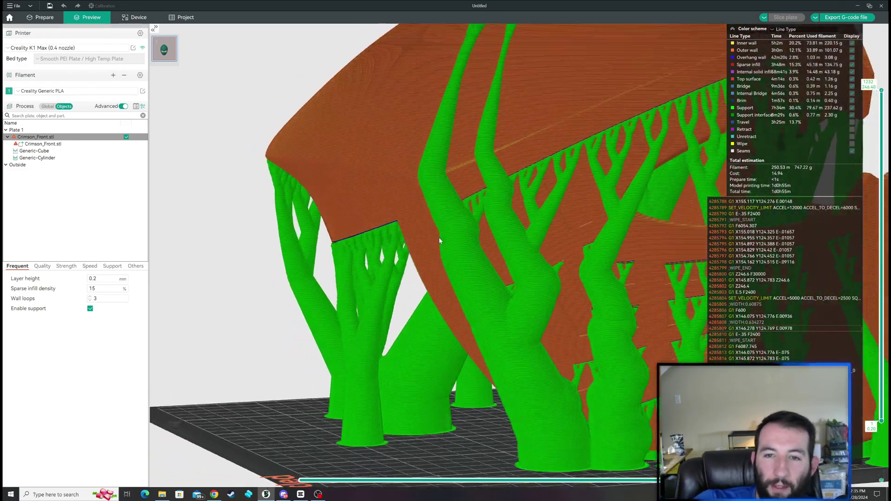
{"action": "left_click_drag", "start_coordinate": [440, 241], "coordinate": [499, 174]}
{"action": "mouse_move", "coordinate": [599, 161]}
{"action": "left_mouse_down"}
{"action": "mouse_move", "coordinate": [571, 157]}
{"action": "mouse_move", "coordinate": [601, 148]}
{"action": "left_mouse_up"}
{"action": "scroll", "coordinate": [545, 164], "scroll_direction": "down", "scroll_amount": 6}
{"action": "mouse_move", "coordinate": [546, 164]}
{"action": "left_mouse_down"}
{"action": "mouse_move", "coordinate": [548, 175]}
{"action": "mouse_move", "coordinate": [552, 166]}
{"action": "left_mouse_up"}
{"action": "scroll", "coordinate": [579, 205], "scroll_direction": "up", "scroll_amount": 3}
{"action": "scroll", "coordinate": [579, 202], "scroll_direction": "down", "scroll_amount": 5}
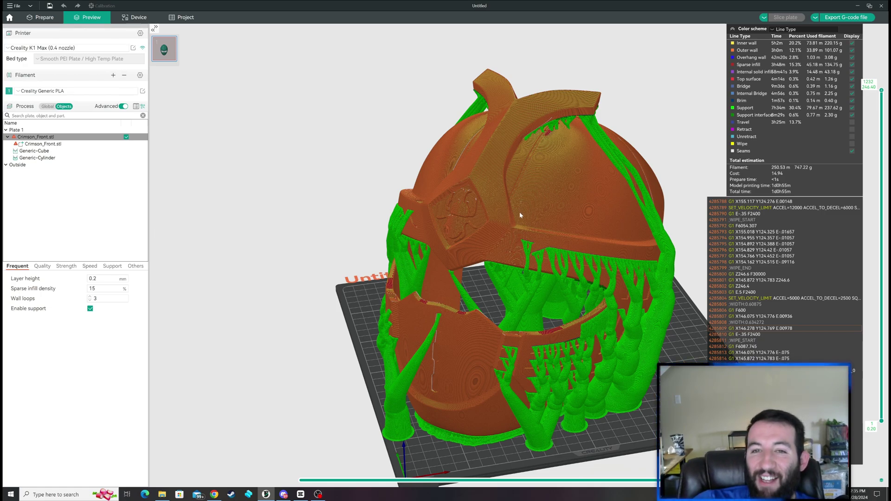
{"action": "left_click_drag", "start_coordinate": [519, 212], "coordinate": [537, 213]}
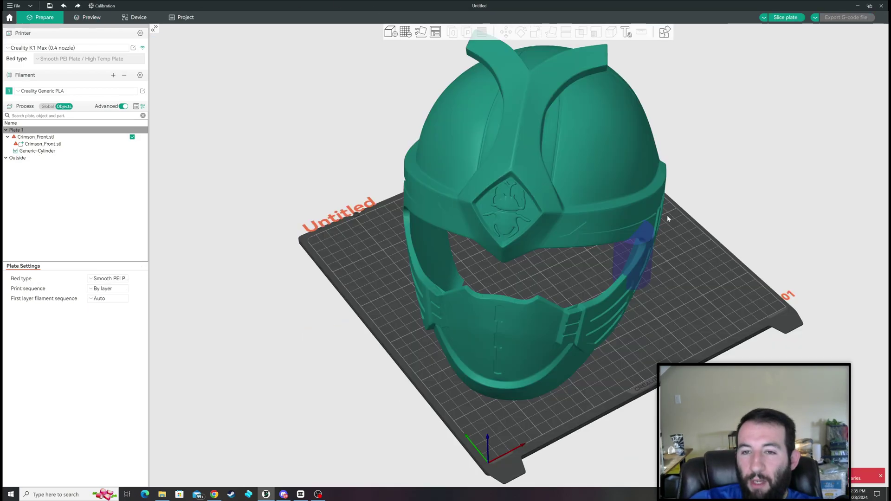
{"action": "left_click_drag", "start_coordinate": [668, 216], "coordinate": [666, 210]}
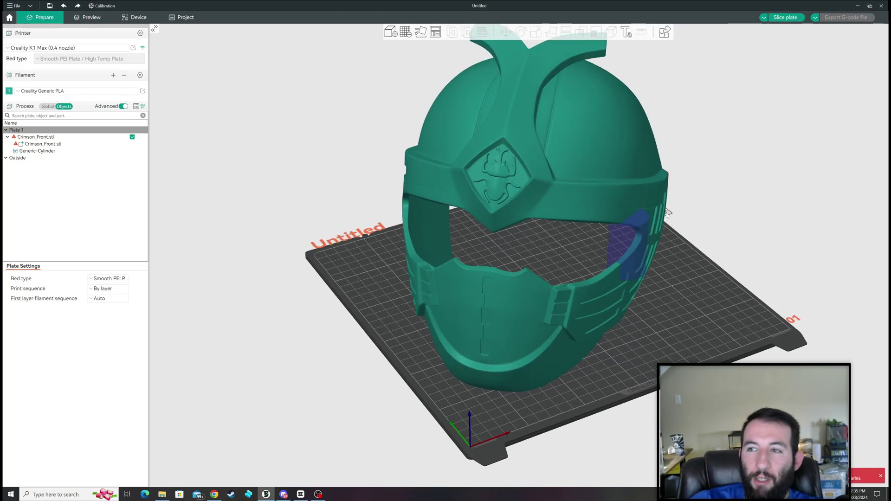